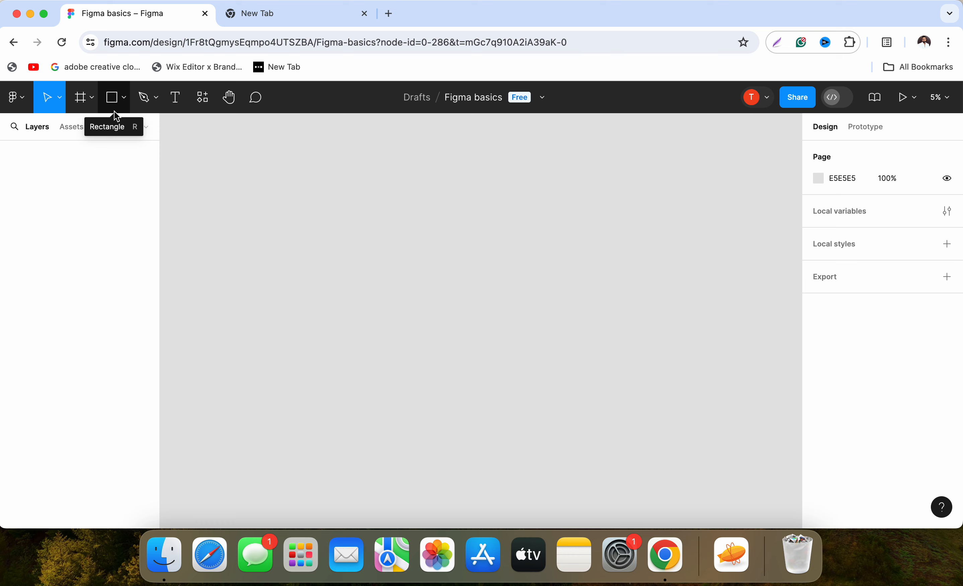
Add an iPhone 14 & 15 Pro Max frame to the canvas.
{"action": "left_click", "coordinate": [81, 97]}
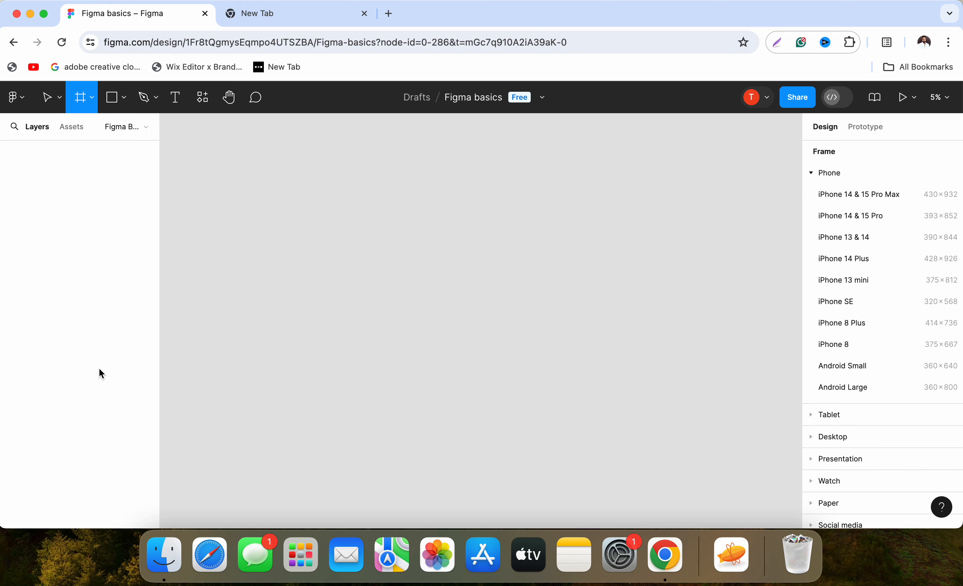
{"action": "left_click", "coordinate": [855, 202]}
{"action": "scroll", "coordinate": [458, 344], "scroll_direction": "up", "scroll_amount": 5}
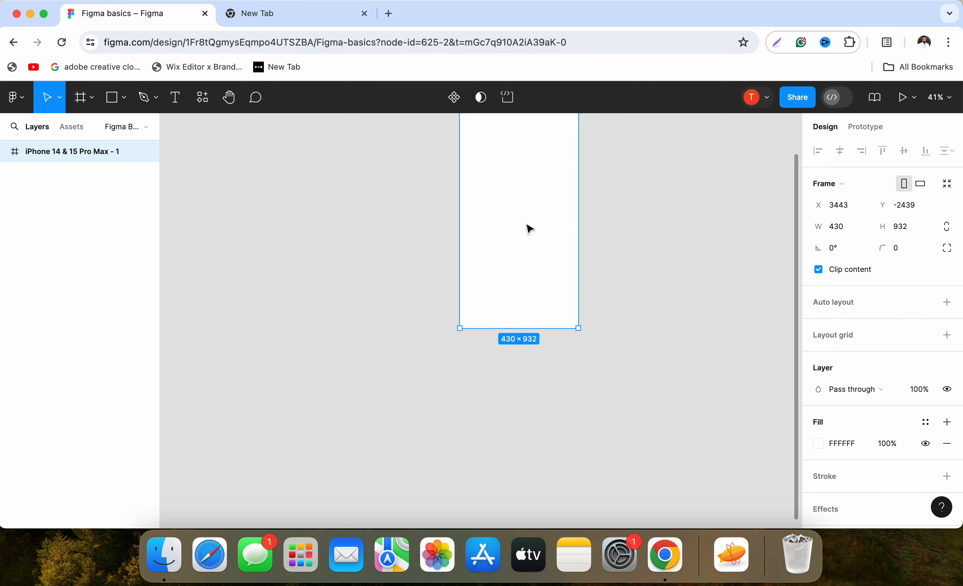
{"action": "left_click_drag", "start_coordinate": [517, 194], "coordinate": [453, 340]}
{"action": "scroll", "coordinate": [456, 254], "scroll_direction": "up", "scroll_amount": 2}
{"action": "left_click_drag", "start_coordinate": [462, 264], "coordinate": [448, 231]}
Draw a rectangle about 189 × 64 in the upper part of the phone frame.
{"action": "left_click", "coordinate": [112, 98]}
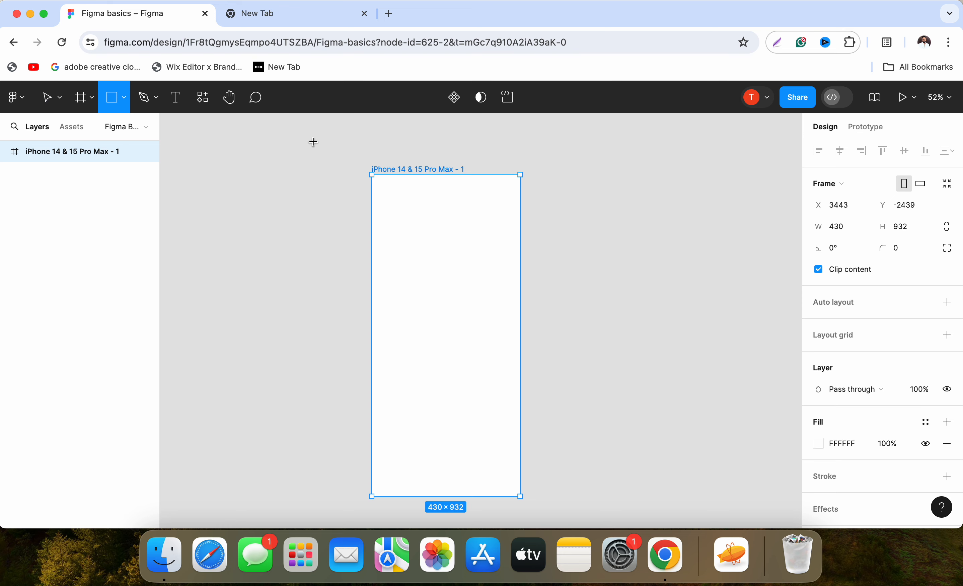
{"action": "scroll", "coordinate": [434, 226], "scroll_direction": "up", "scroll_amount": 3}
{"action": "scroll", "coordinate": [435, 226], "scroll_direction": "up", "scroll_amount": 5}
{"action": "scroll", "coordinate": [332, 214], "scroll_direction": "up", "scroll_amount": 3}
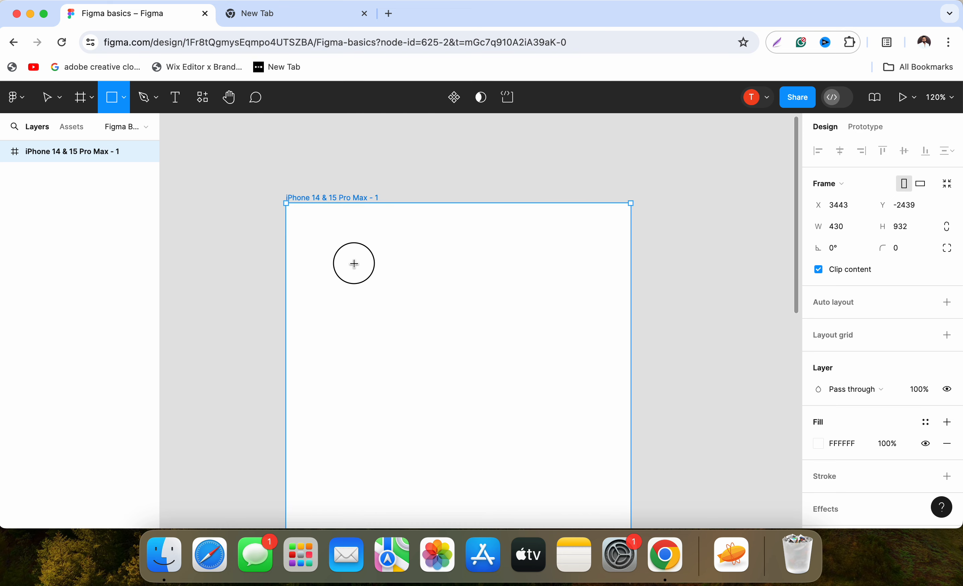
{"action": "left_click_drag", "start_coordinate": [345, 257], "coordinate": [497, 308]}
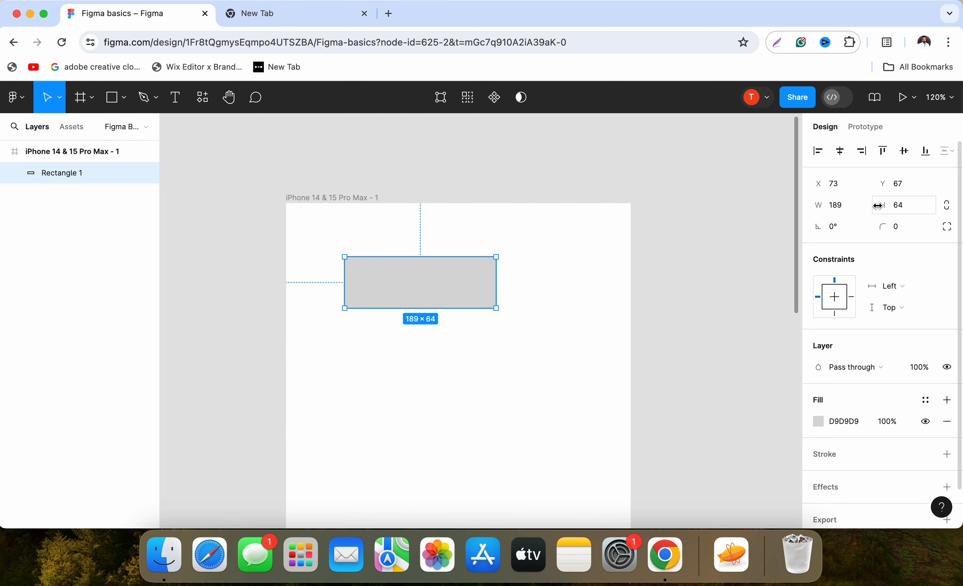
Set the rectangle's width to 120 and its height to 40.
{"action": "left_click", "coordinate": [838, 205]}
{"action": "key", "text": "Tab"}
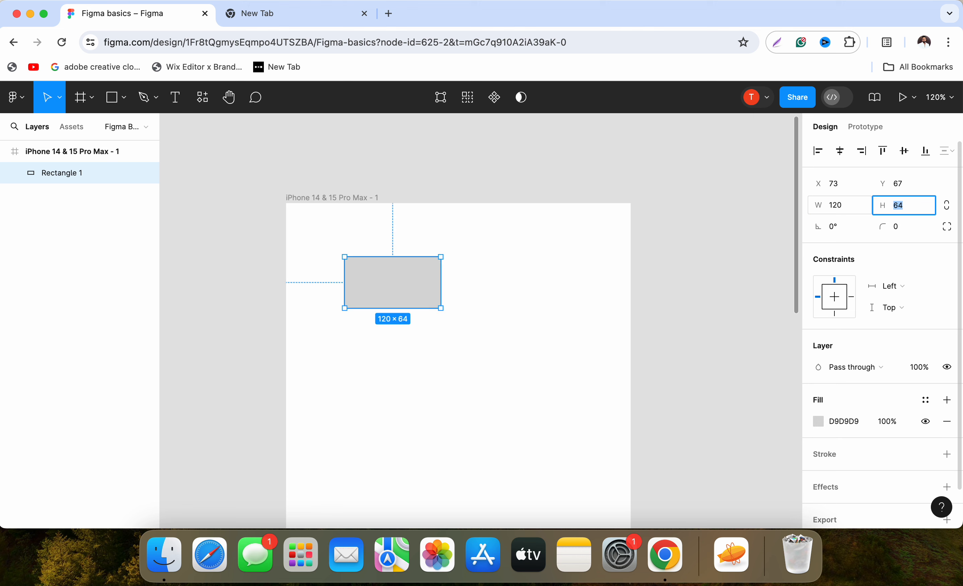
{"action": "key", "text": "Return"}
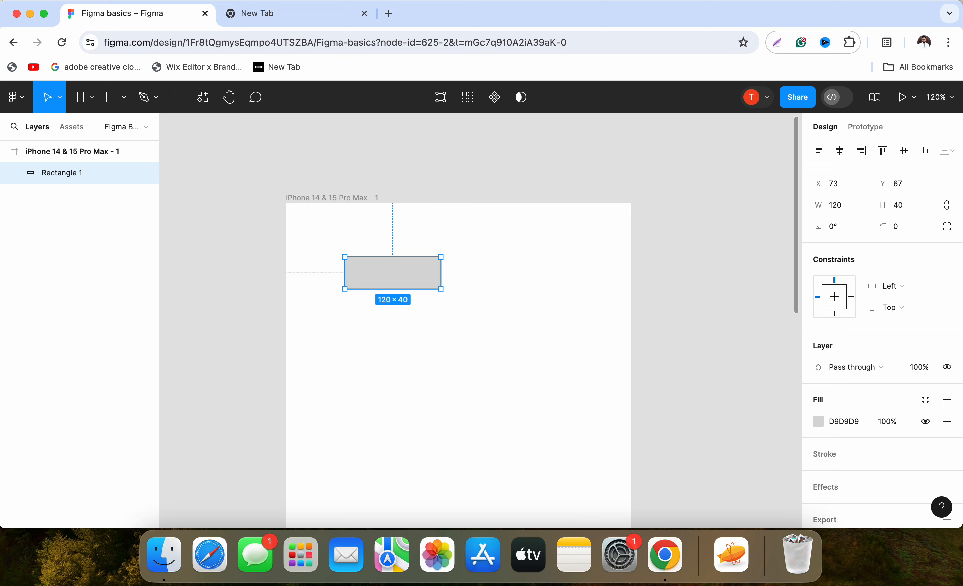
Round the rectangle's corners to a radius of 4.
{"action": "key", "text": "shift+2"}
{"action": "left_click", "coordinate": [512, 381]}
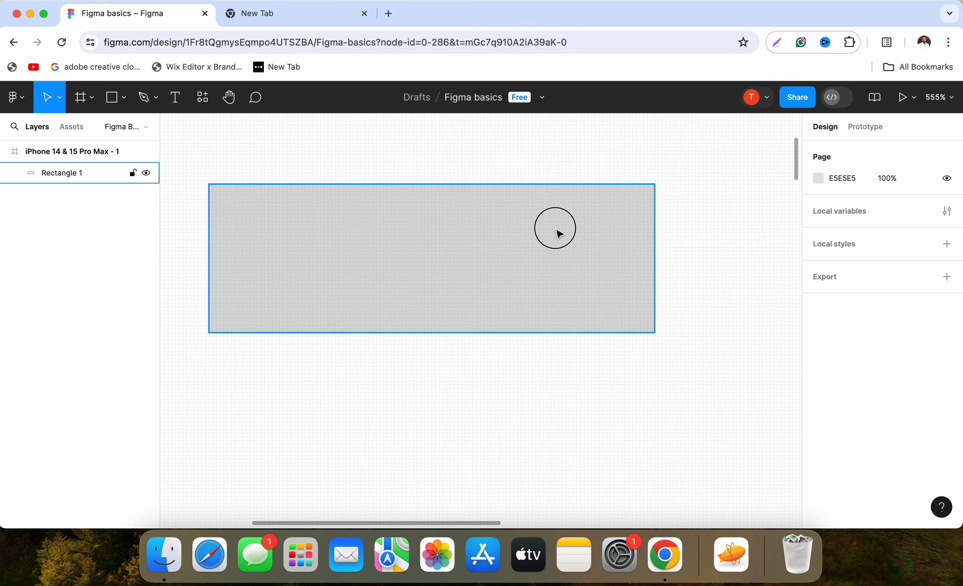
{"action": "left_click", "coordinate": [557, 230]}
{"action": "left_click_drag", "start_coordinate": [643, 192], "coordinate": [643, 202]}
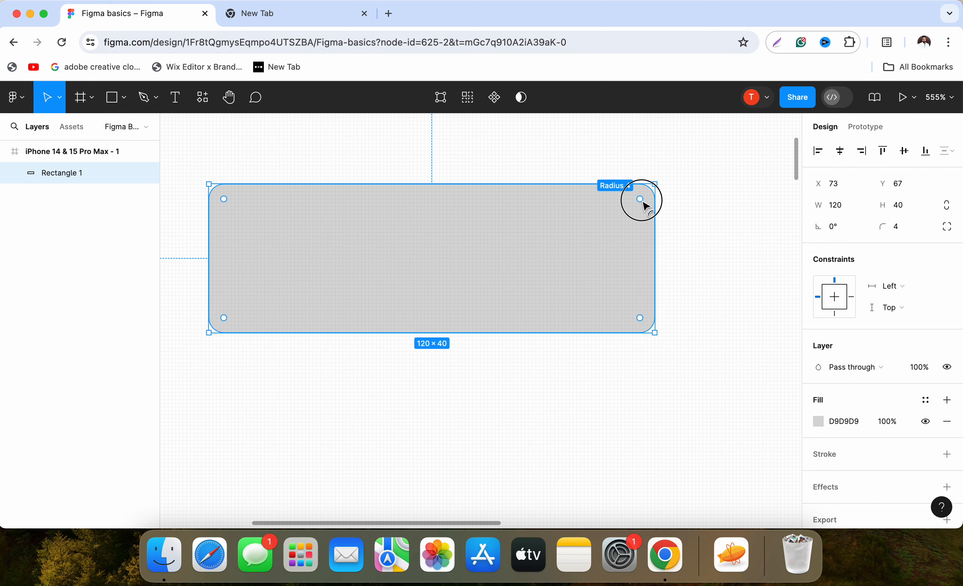
{"action": "left_click", "coordinate": [698, 216]}
Change the rectangle's solid fill colour to a bright red.
{"action": "scroll", "coordinate": [482, 320], "scroll_direction": "down", "scroll_amount": 5}
{"action": "scroll", "coordinate": [482, 315], "scroll_direction": "up", "scroll_amount": 3}
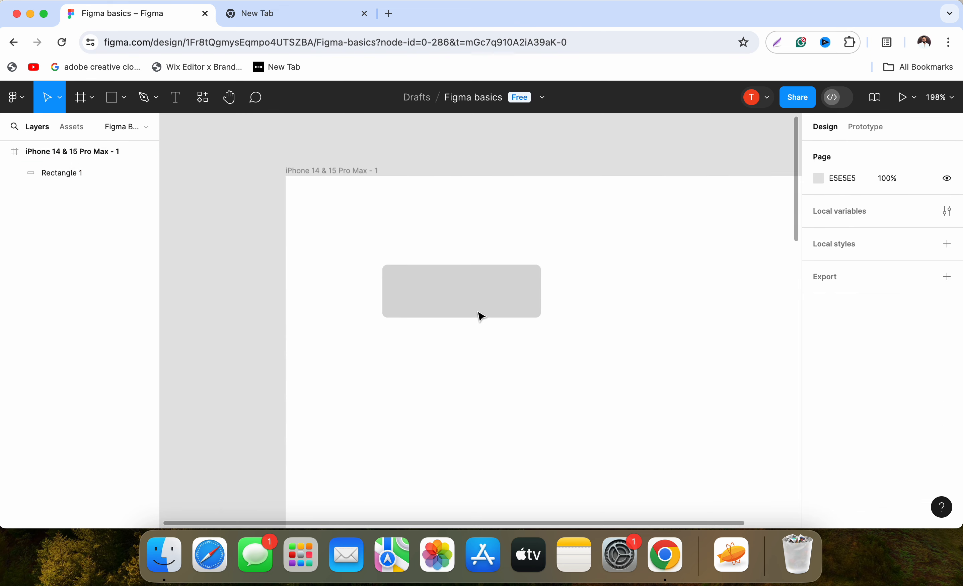
{"action": "scroll", "coordinate": [482, 318], "scroll_direction": "up", "scroll_amount": 3}
{"action": "left_click", "coordinate": [480, 308]}
{"action": "scroll", "coordinate": [816, 401], "scroll_direction": "down", "scroll_amount": 1}
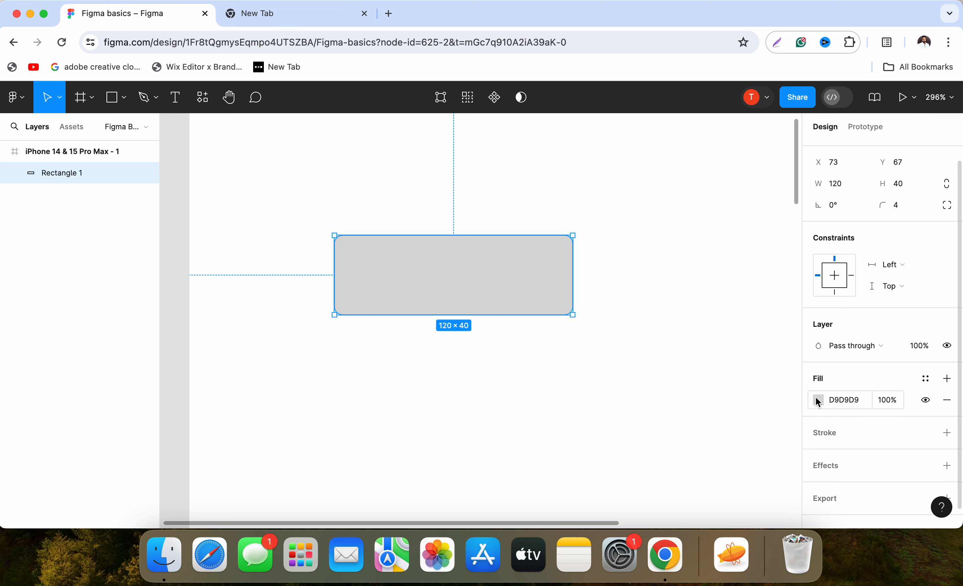
{"action": "left_click", "coordinate": [819, 401]}
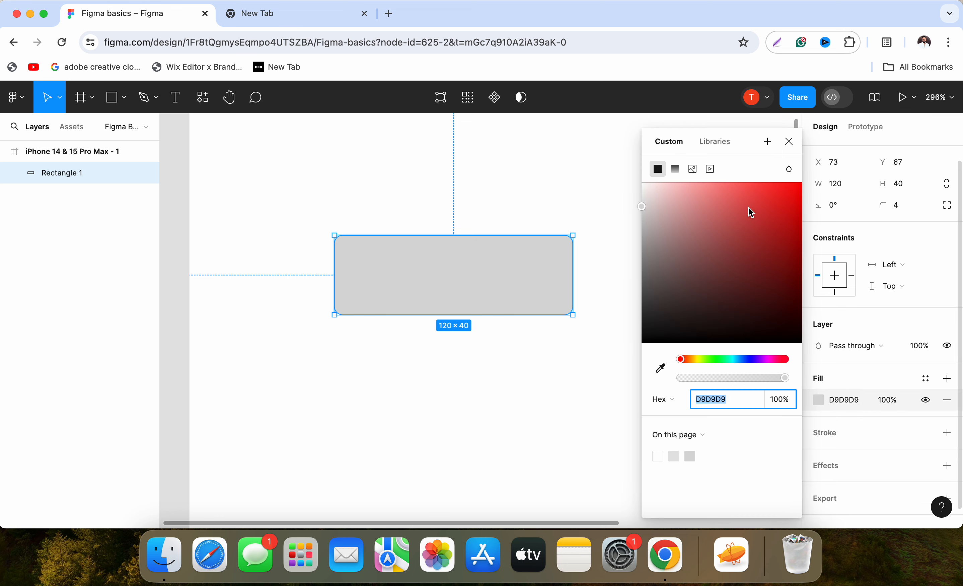
{"action": "left_click", "coordinate": [752, 195]}
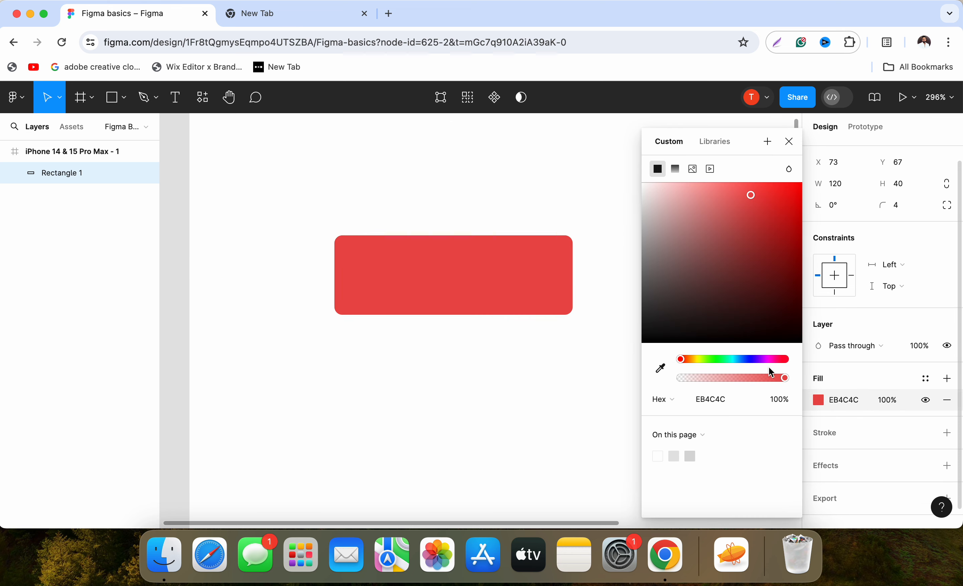
{"action": "left_click_drag", "start_coordinate": [688, 363], "coordinate": [680, 359]}
{"action": "mouse_move", "coordinate": [751, 194]}
{"action": "left_mouse_down"}
{"action": "mouse_move", "coordinate": [763, 190]}
{"action": "mouse_move", "coordinate": [753, 192]}
{"action": "left_mouse_up"}
{"action": "left_click", "coordinate": [458, 430]}
Add a text layer reading "Get in touch" and place it on the red rectangle.
{"action": "scroll", "coordinate": [478, 313], "scroll_direction": "down", "scroll_amount": 2}
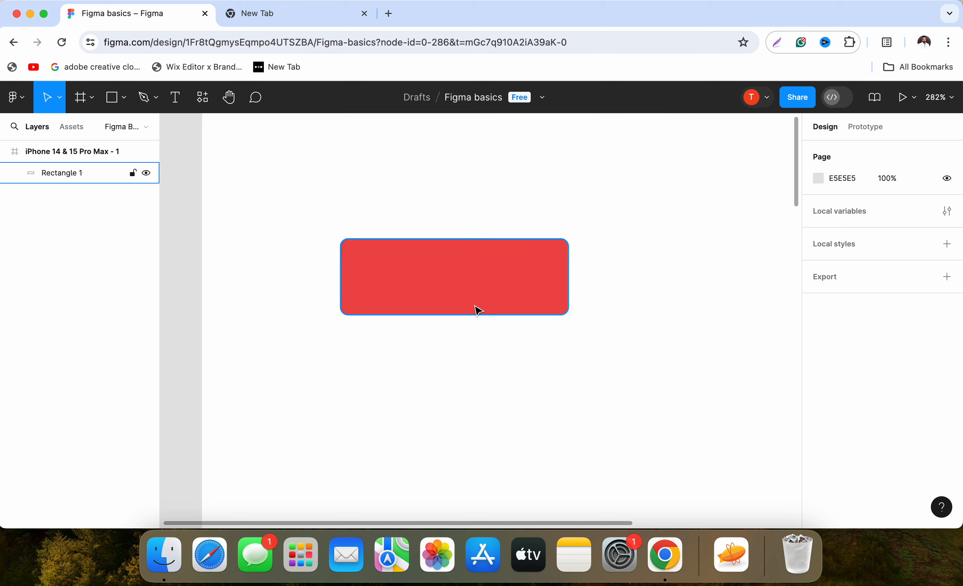
{"action": "left_click", "coordinate": [176, 97]}
{"action": "left_click", "coordinate": [447, 375]}
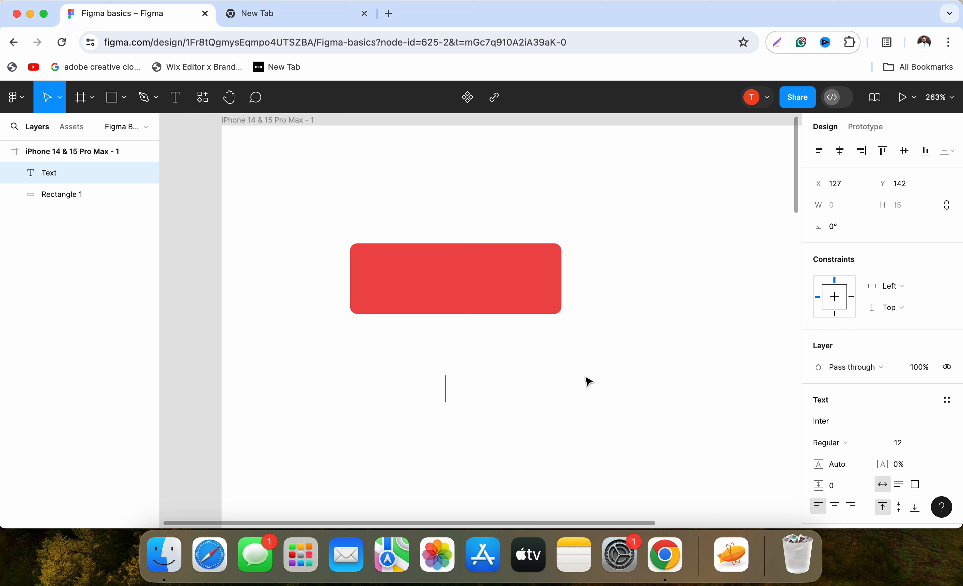
{"action": "type", "text": "Get in touch"}
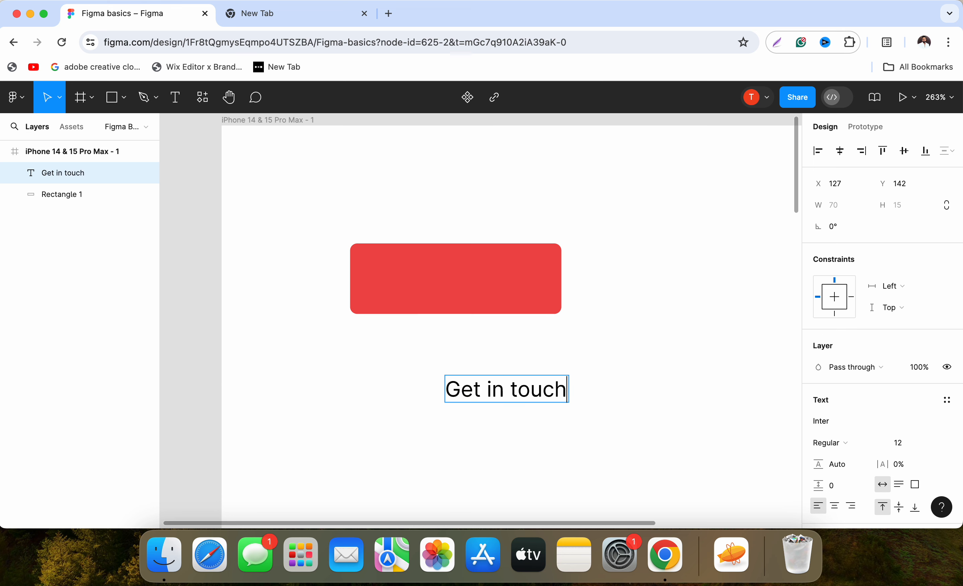
{"action": "key", "text": "Escape"}
{"action": "left_click_drag", "start_coordinate": [549, 387], "coordinate": [532, 282]}
Change the "Get in touch" text's fill colour to white.
{"action": "scroll", "coordinate": [868, 402], "scroll_direction": "down", "scroll_amount": 5}
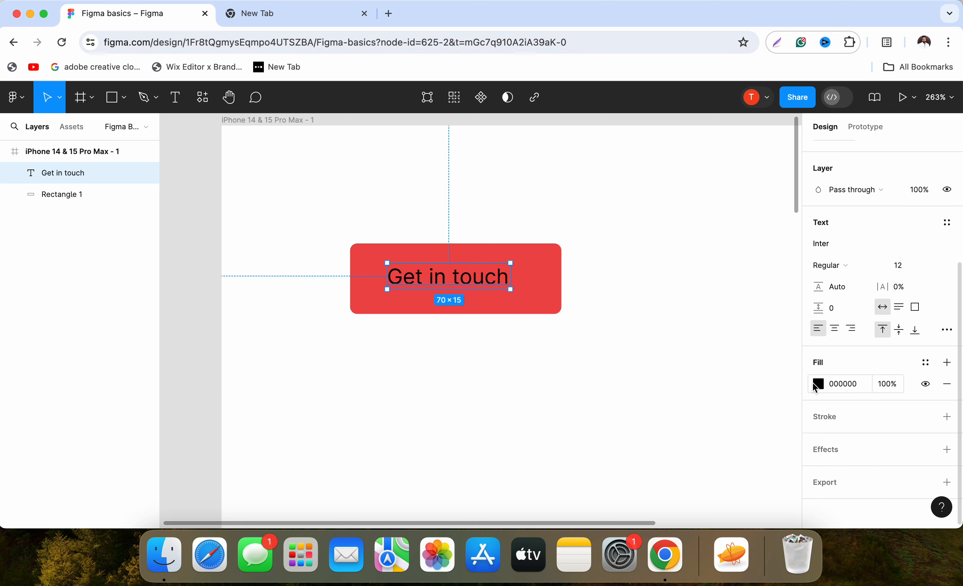
{"action": "left_click", "coordinate": [819, 384]}
{"action": "left_click_drag", "start_coordinate": [687, 219], "coordinate": [607, 178]}
{"action": "left_click", "coordinate": [604, 188]}
Align the "Get in touch" text and the rectangle to each other's horizontal and vertical centres.
{"action": "left_click_drag", "start_coordinate": [379, 196], "coordinate": [578, 344]}
{"action": "left_click", "coordinate": [842, 151]}
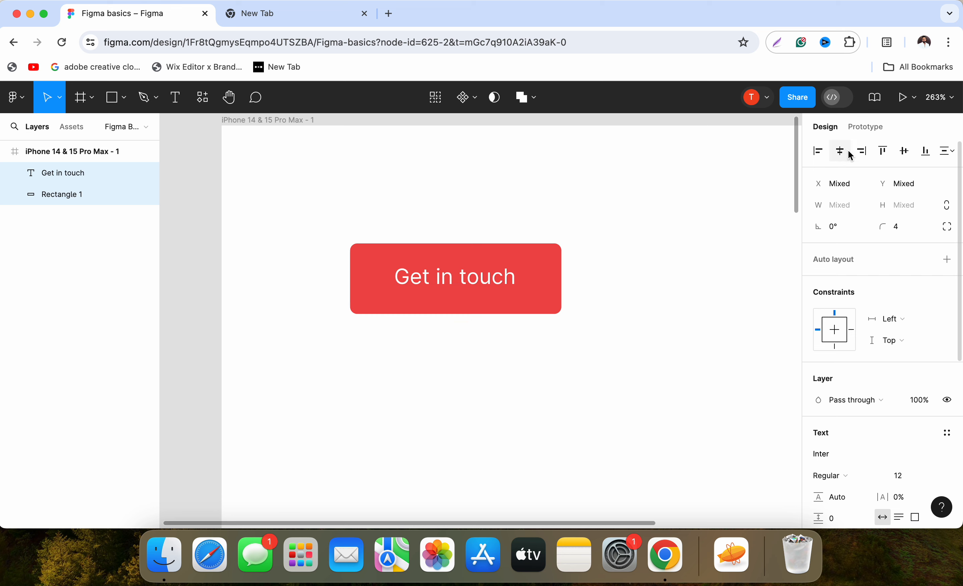
{"action": "left_click", "coordinate": [891, 152]}
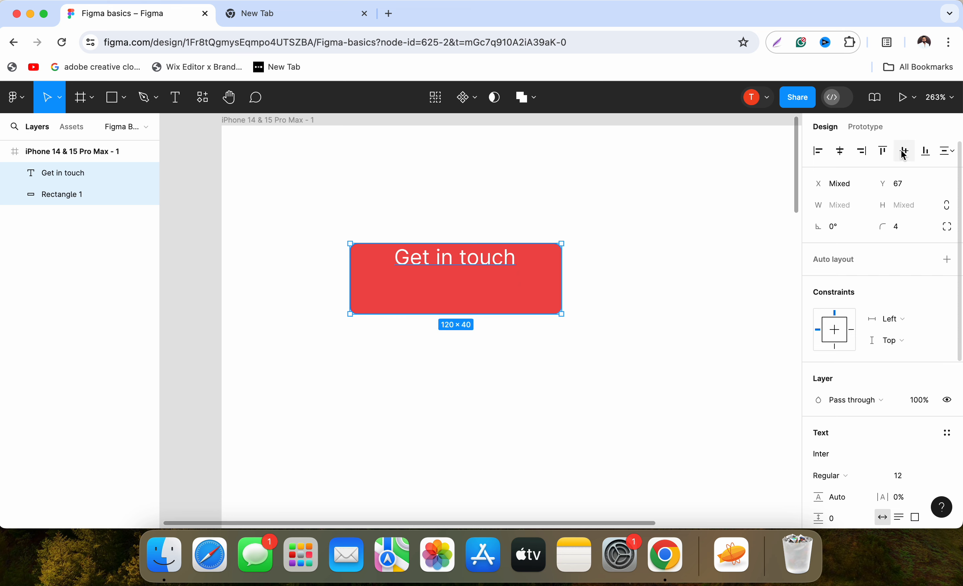
{"action": "left_click", "coordinate": [904, 151]}
{"action": "left_click", "coordinate": [619, 402]}
Set the font weight of the "Get in touch" text to Medium.
{"action": "left_click", "coordinate": [488, 289]}
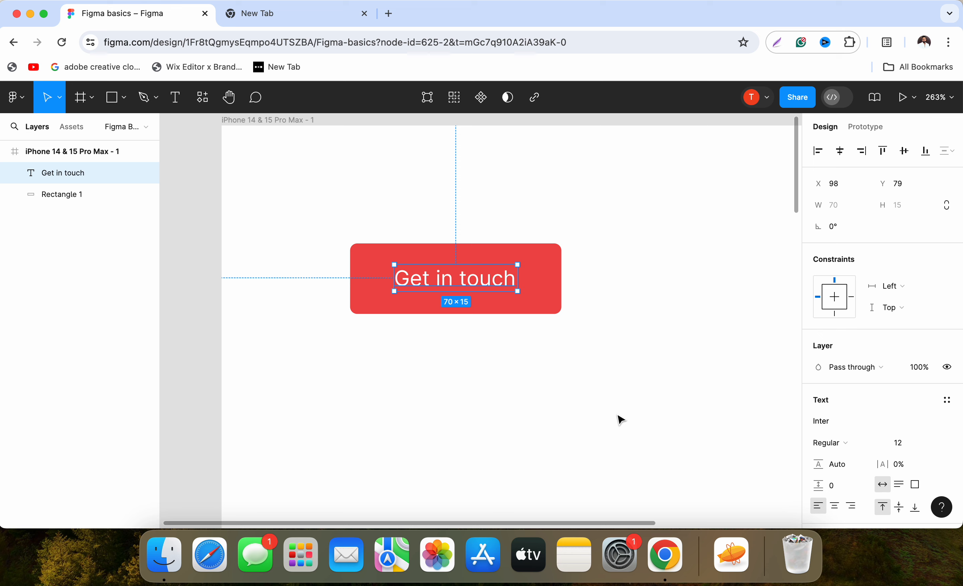
{"action": "left_click", "coordinate": [847, 442]}
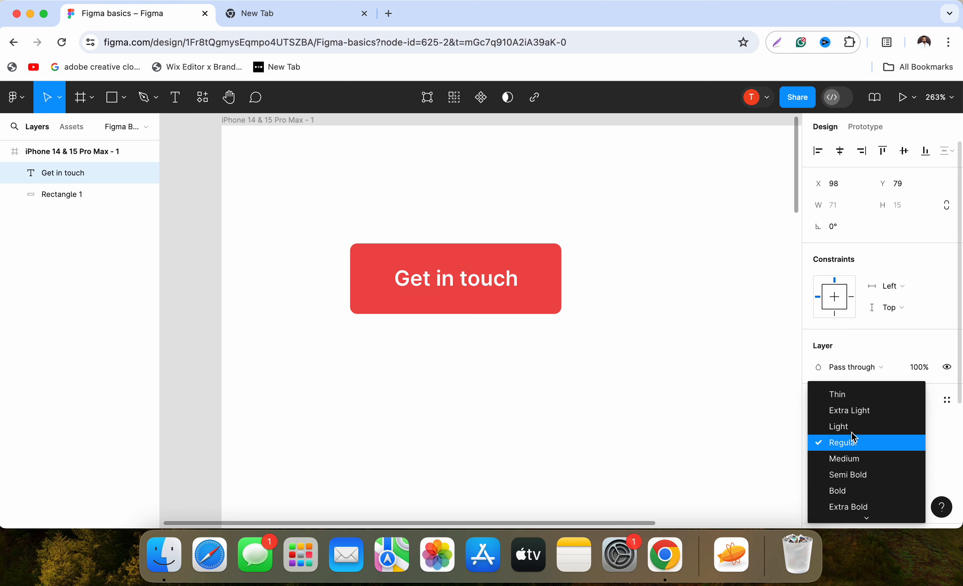
{"action": "left_click", "coordinate": [855, 457]}
{"action": "left_click", "coordinate": [580, 297]}
Create a component from the "Get in touch" text and its red rectangle.
{"action": "left_click_drag", "start_coordinate": [619, 214], "coordinate": [264, 393]}
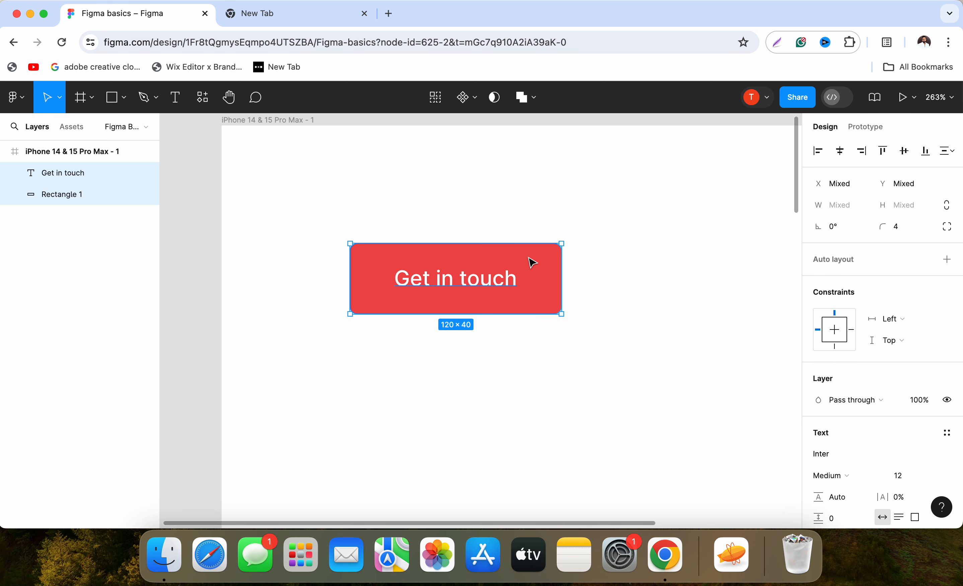
{"action": "left_click_drag", "start_coordinate": [316, 190], "coordinate": [637, 407]}
{"action": "right_click", "coordinate": [531, 272]}
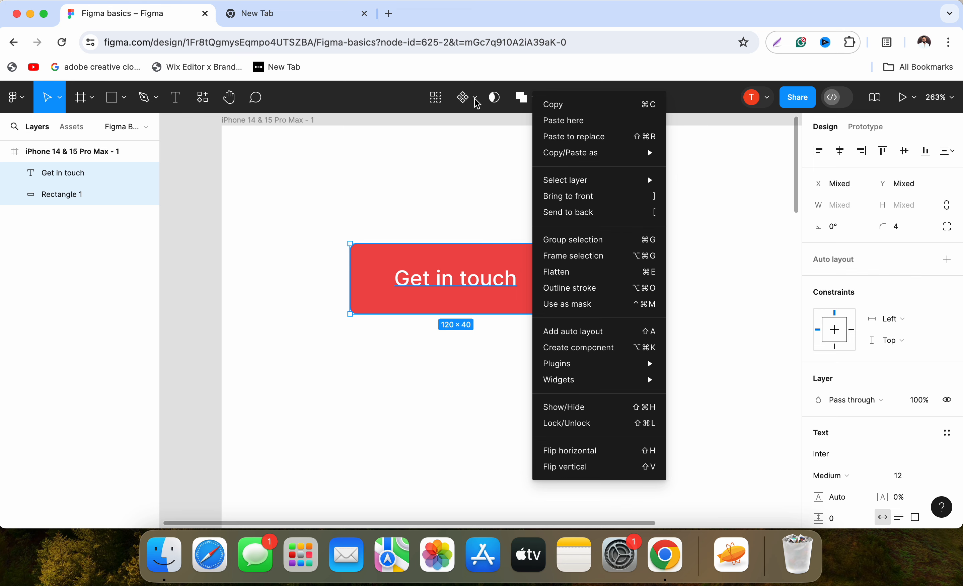
{"action": "left_click", "coordinate": [598, 351]}
{"action": "left_click", "coordinate": [631, 359]}
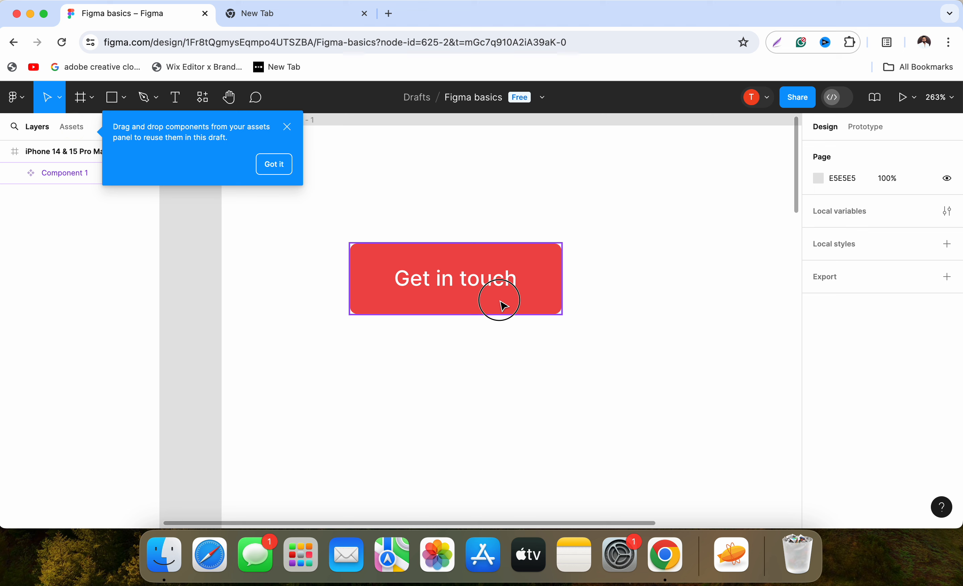
Move the button component up to about X 122, Y 21 in the phone frame and rename it Primary-button.
{"action": "left_click_drag", "start_coordinate": [502, 307], "coordinate": [588, 227]}
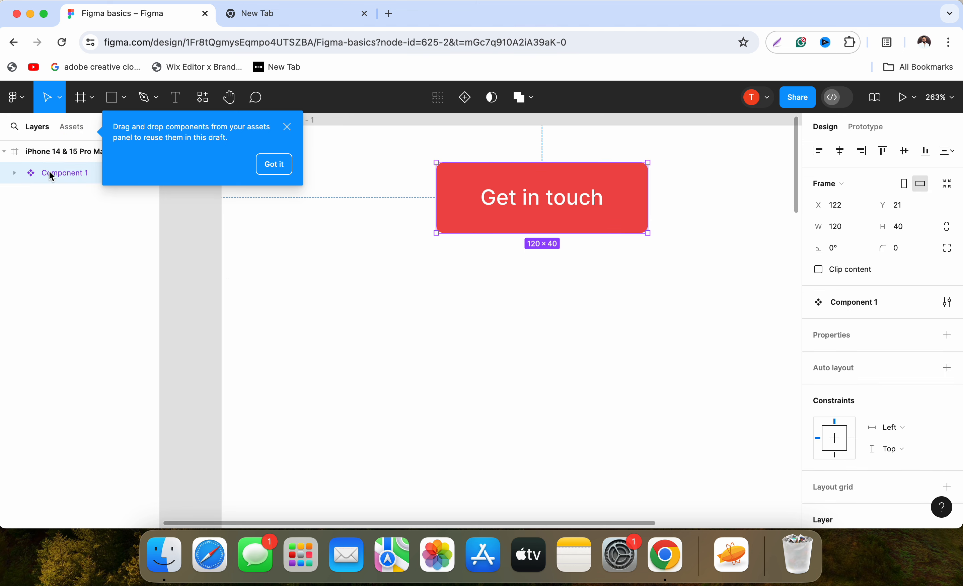
{"action": "double_click", "coordinate": [62, 174]}
{"action": "type", "text": "Primary-"}
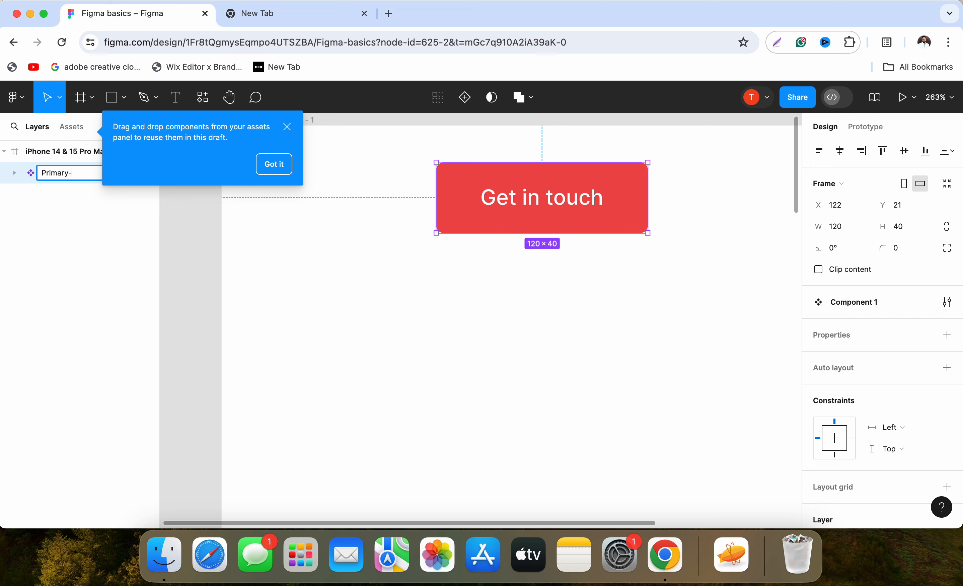
{"action": "type", "text": "button"}
{"action": "key", "text": "Return"}
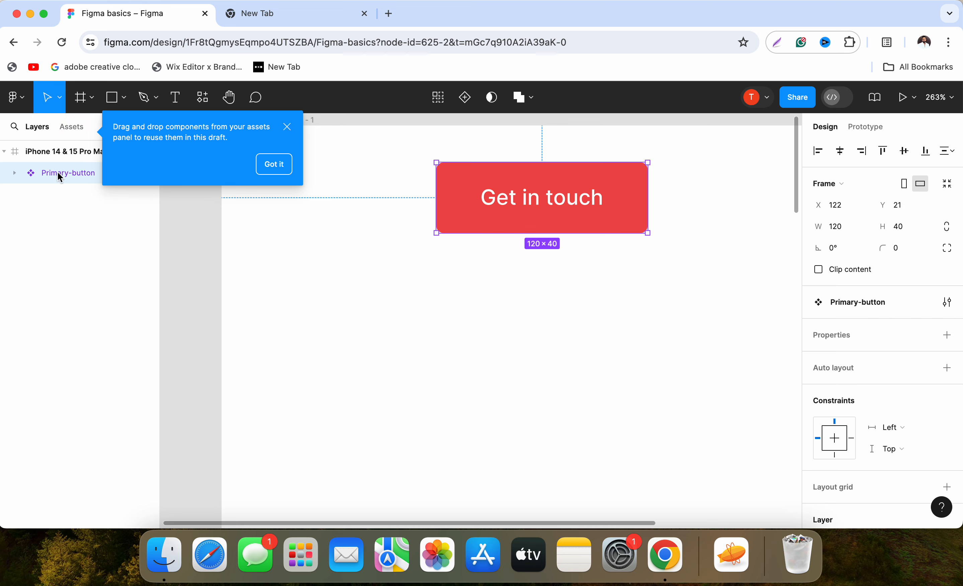
{"action": "left_click", "coordinate": [283, 165]}
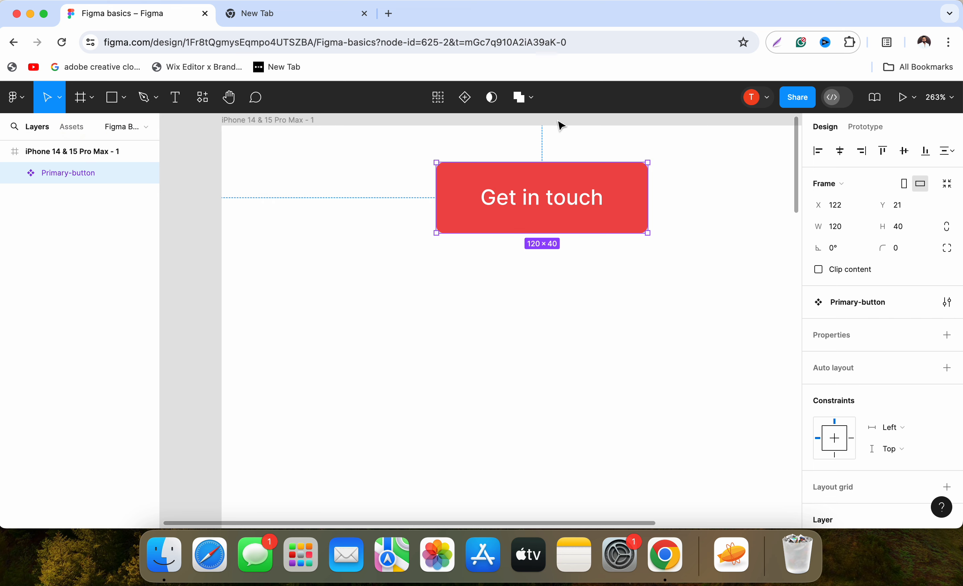
Move the Primary-button component down to about Y 553 in the phone frame and centre it horizontally.
{"action": "scroll", "coordinate": [437, 249], "scroll_direction": "down", "scroll_amount": 8}
{"action": "left_click_drag", "start_coordinate": [499, 289], "coordinate": [443, 225]}
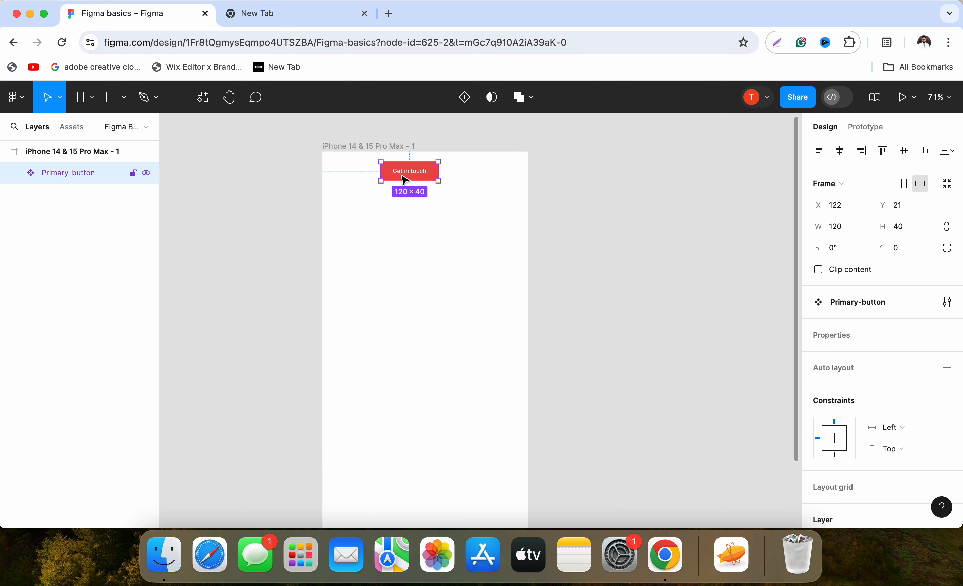
{"action": "left_click_drag", "start_coordinate": [402, 176], "coordinate": [414, 321]}
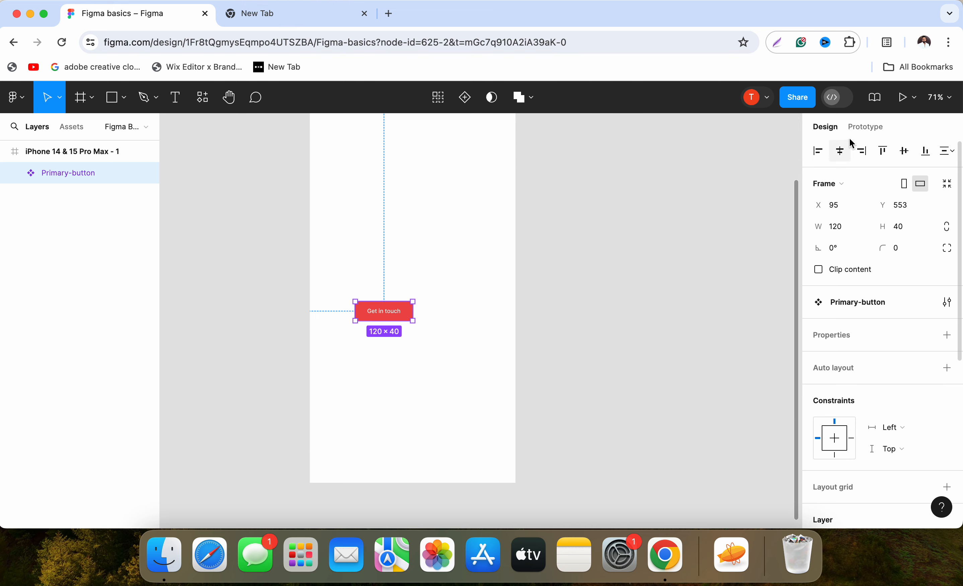
{"action": "left_click", "coordinate": [671, 251]}
Add a text layer reading "Lorem Ipsum Heading" above the button, at about X 71, Y 298.
{"action": "scroll", "coordinate": [460, 242], "scroll_direction": "up", "scroll_amount": 3}
{"action": "scroll", "coordinate": [460, 242], "scroll_direction": "left", "scroll_amount": 2}
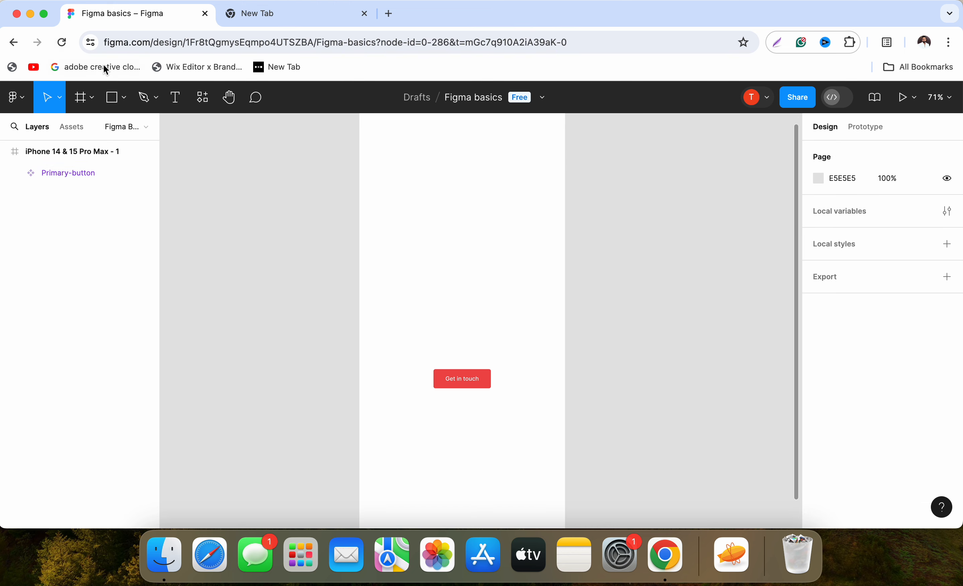
{"action": "left_click", "coordinate": [175, 98]}
{"action": "left_click", "coordinate": [395, 248]}
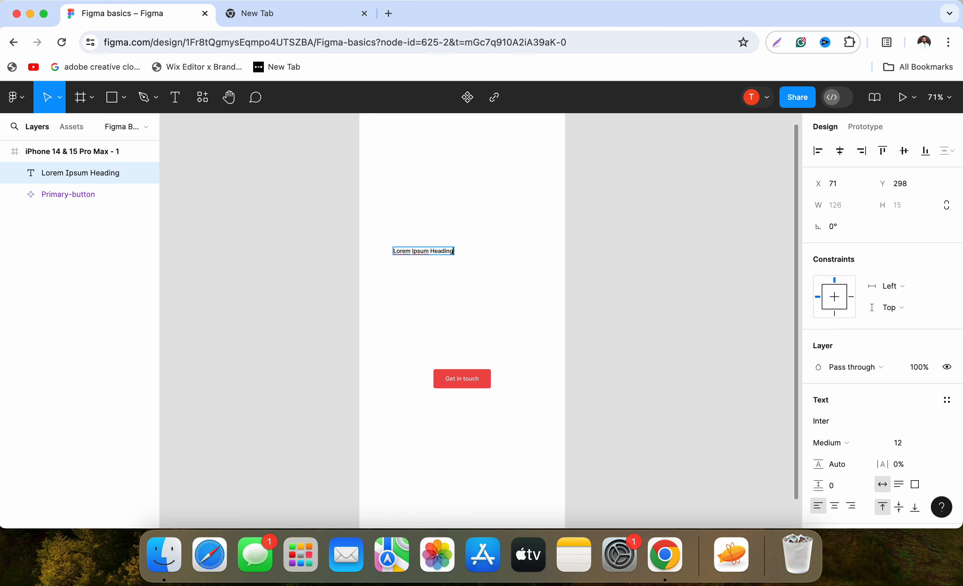
{"action": "key", "text": "Escape"}
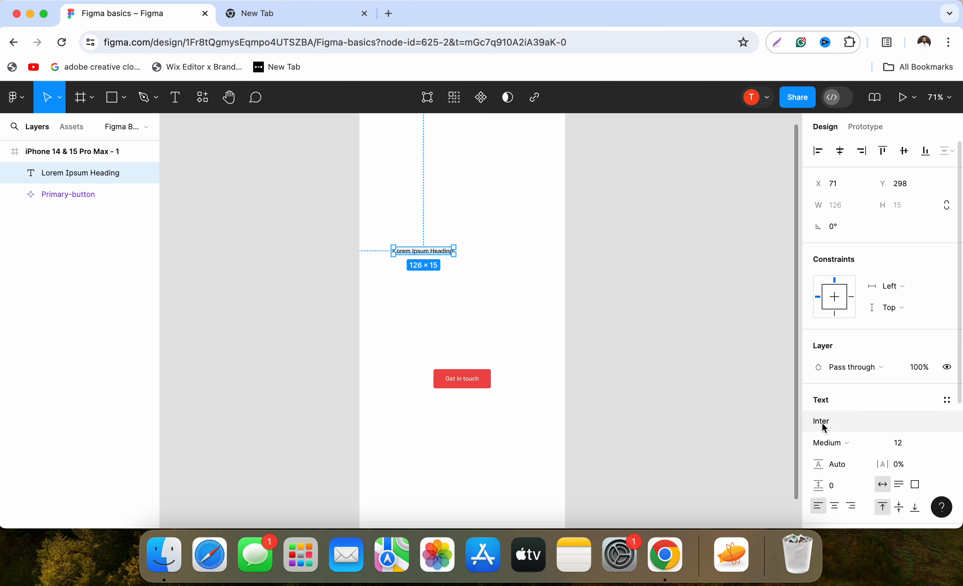
Set the "Lorem Ipsum Heading" text to Thin weight with a font size of 50.
{"action": "left_click", "coordinate": [836, 439]}
{"action": "left_click", "coordinate": [836, 379]}
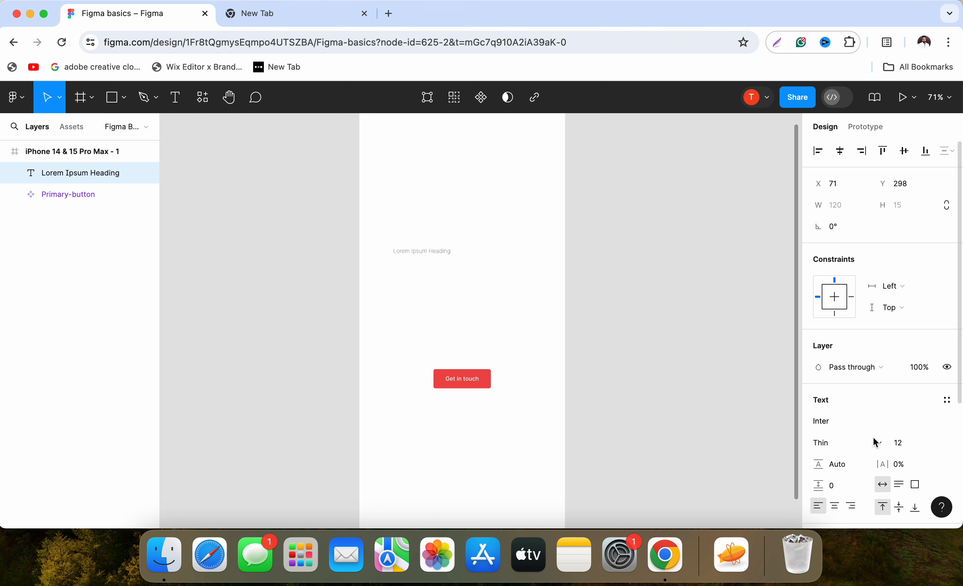
{"action": "left_click", "coordinate": [899, 443]}
{"action": "type", "text": "50"}
{"action": "key", "text": "Return"}
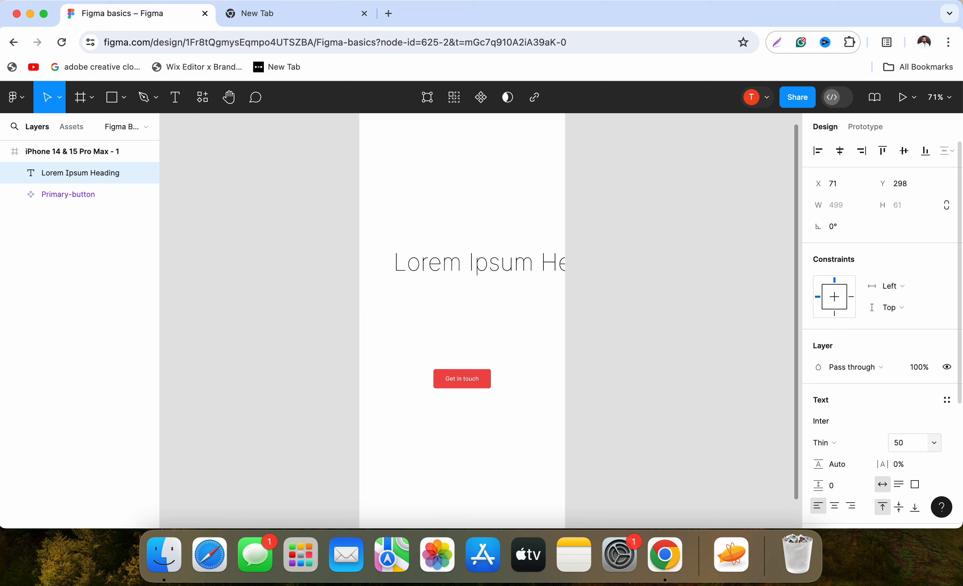
Break "Lorem Ipsum Heading" onto two lines before "Heading" and centre-align its text.
{"action": "scroll", "coordinate": [899, 450], "scroll_direction": "down", "scroll_amount": 2}
{"action": "scroll", "coordinate": [900, 450], "scroll_direction": "down", "scroll_amount": 3}
{"action": "double_click", "coordinate": [530, 270]}
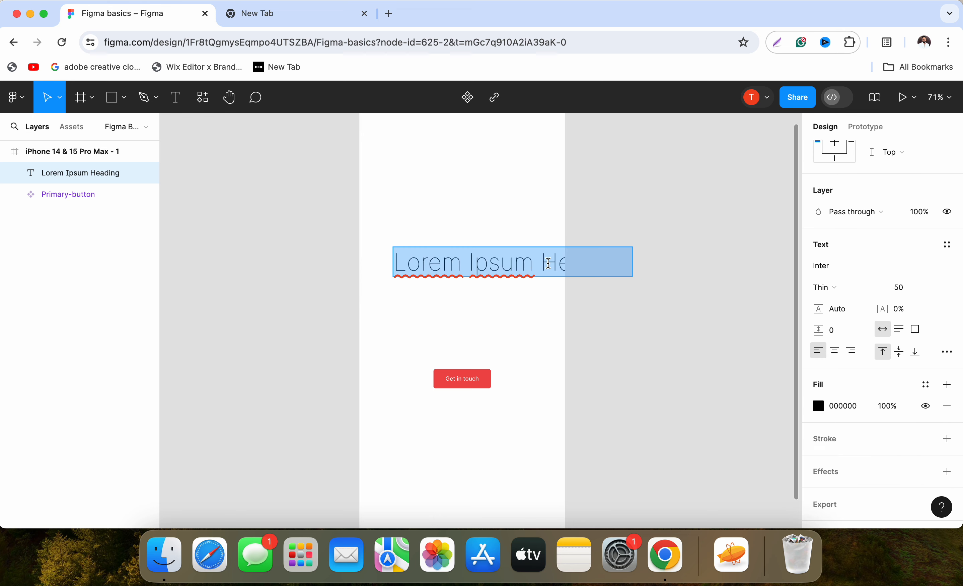
{"action": "left_click", "coordinate": [542, 265]}
{"action": "key", "text": "BackSpace"}
{"action": "key", "text": "Return"}
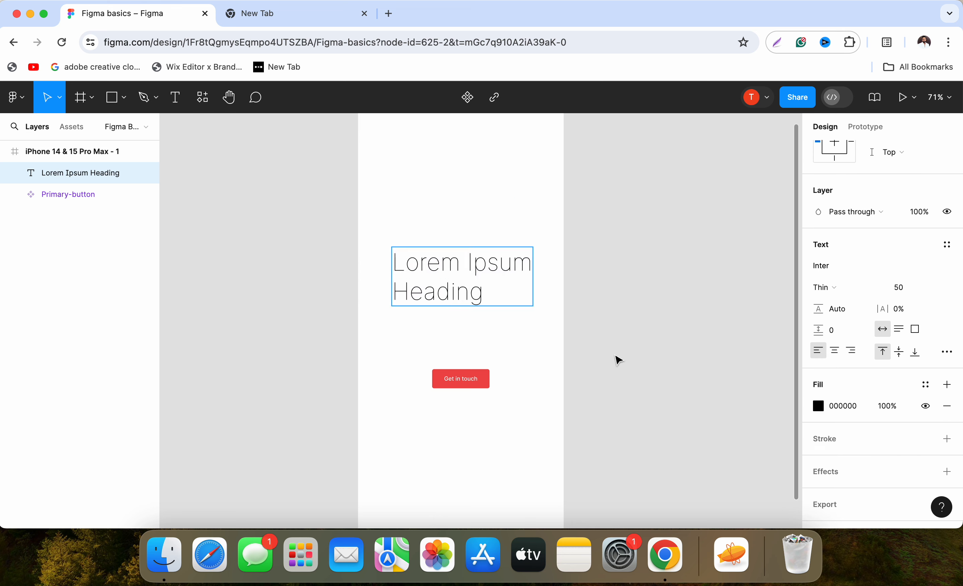
{"action": "key", "text": "Escape"}
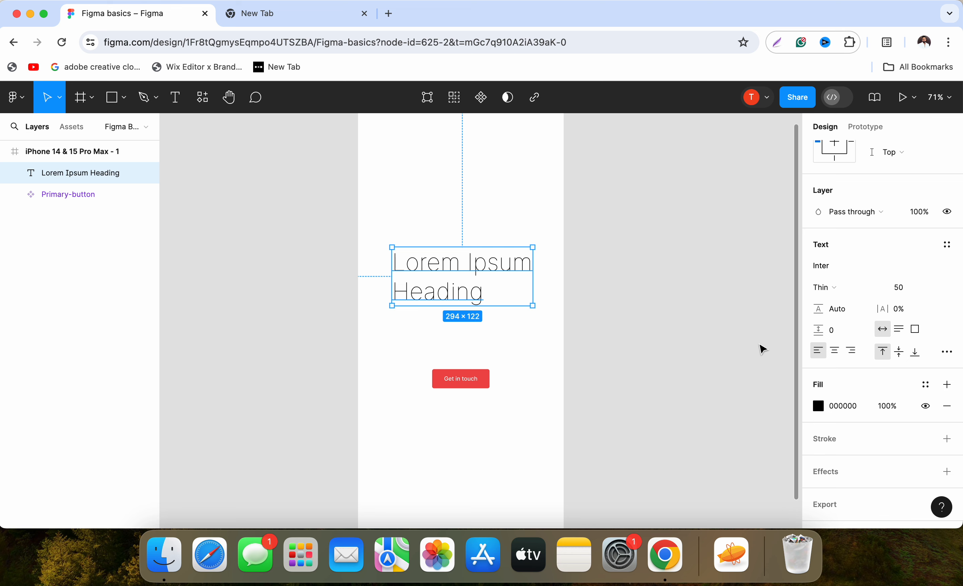
{"action": "left_click", "coordinate": [835, 352]}
{"action": "left_click", "coordinate": [695, 340]}
Increase the paragraph spacing of the two-line heading to 9.
{"action": "left_click", "coordinate": [504, 289]}
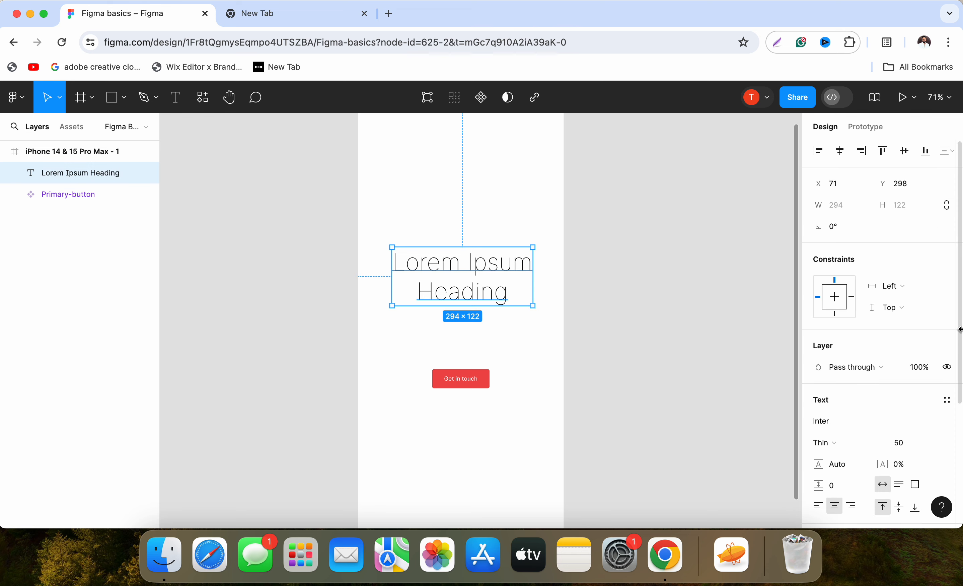
{"action": "left_click", "coordinate": [851, 487]}
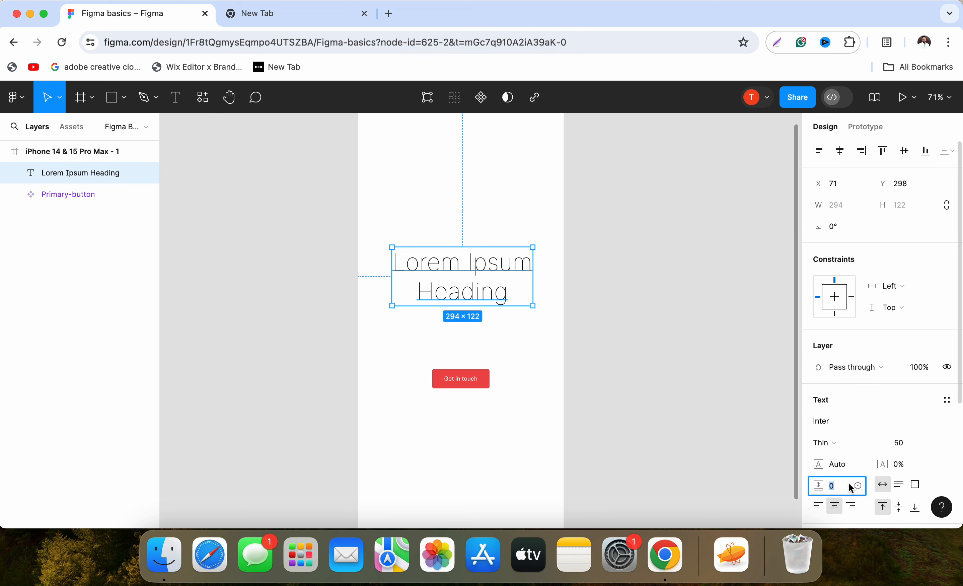
{"action": "key", "text": "Up"}
{"action": "key", "text": "Up"}
{"action": "key", "text": "Up"}
{"action": "key", "text": "Up"}
{"action": "key", "text": "Up"}
{"action": "key", "text": "Up"}
{"action": "key", "text": "Up"}
{"action": "key", "text": "Up"}
{"action": "key", "text": "Up"}
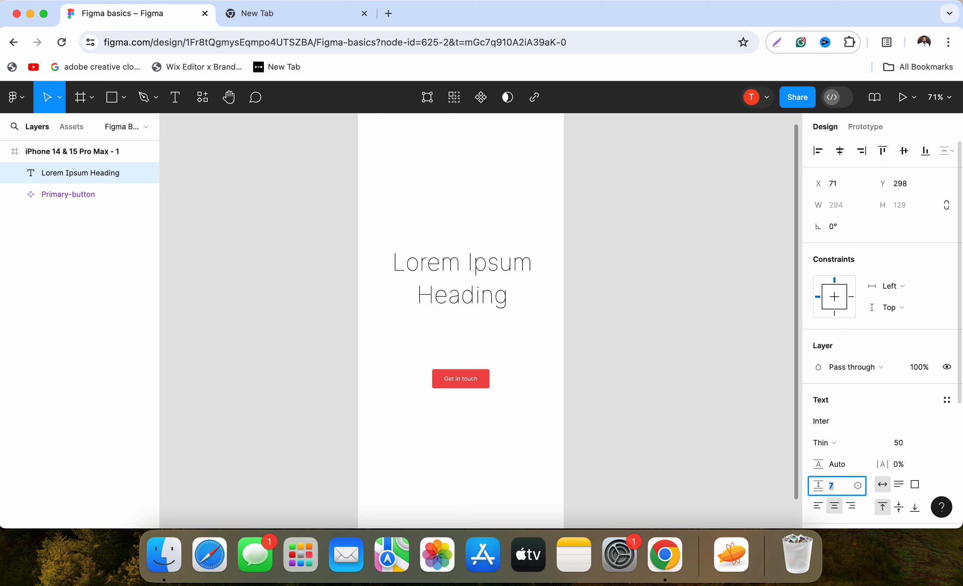
{"action": "key", "text": "Return"}
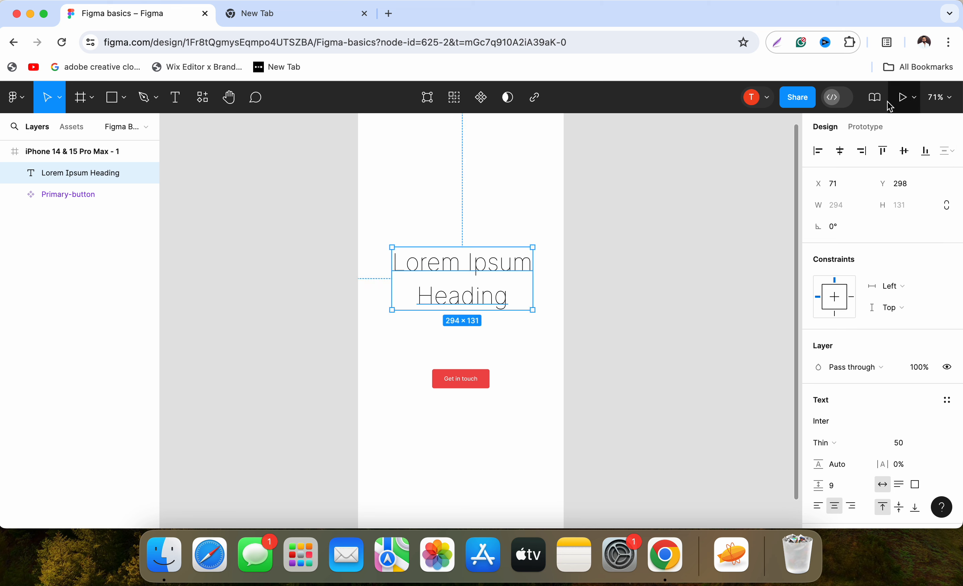
Change the heading's font weight to Light.
{"action": "scroll", "coordinate": [879, 348], "scroll_direction": "down", "scroll_amount": 3}
{"action": "left_click", "coordinate": [824, 304]}
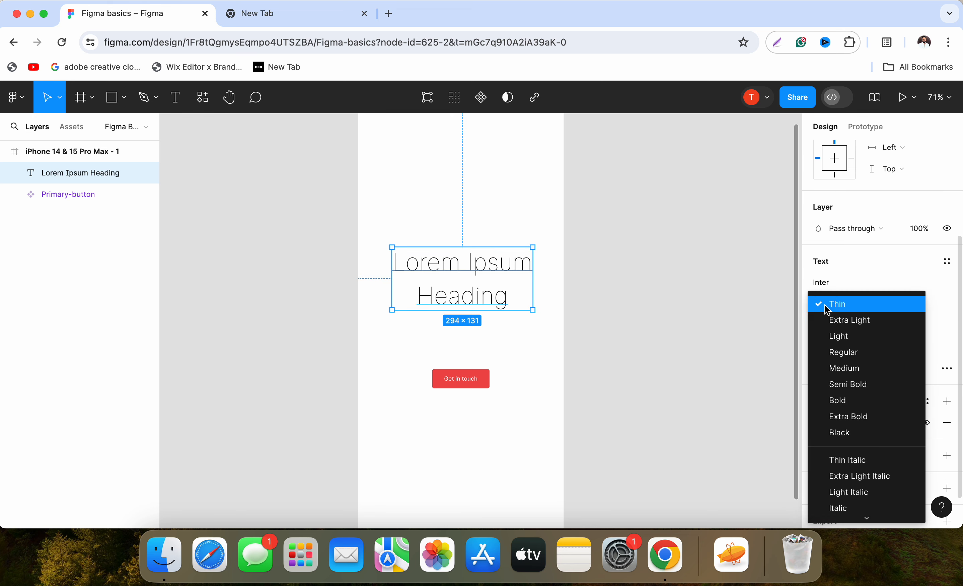
{"action": "left_click", "coordinate": [848, 335]}
{"action": "left_click", "coordinate": [369, 300]}
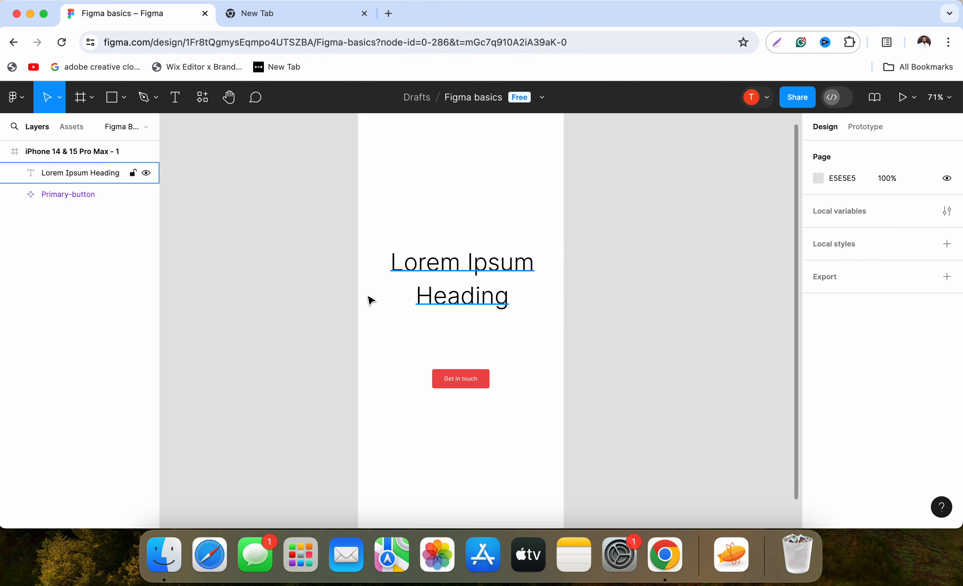
Centre the heading horizontally and vertically within the phone frame.
{"action": "left_click", "coordinate": [460, 293]}
{"action": "scroll", "coordinate": [905, 452], "scroll_direction": "down", "scroll_amount": 3}
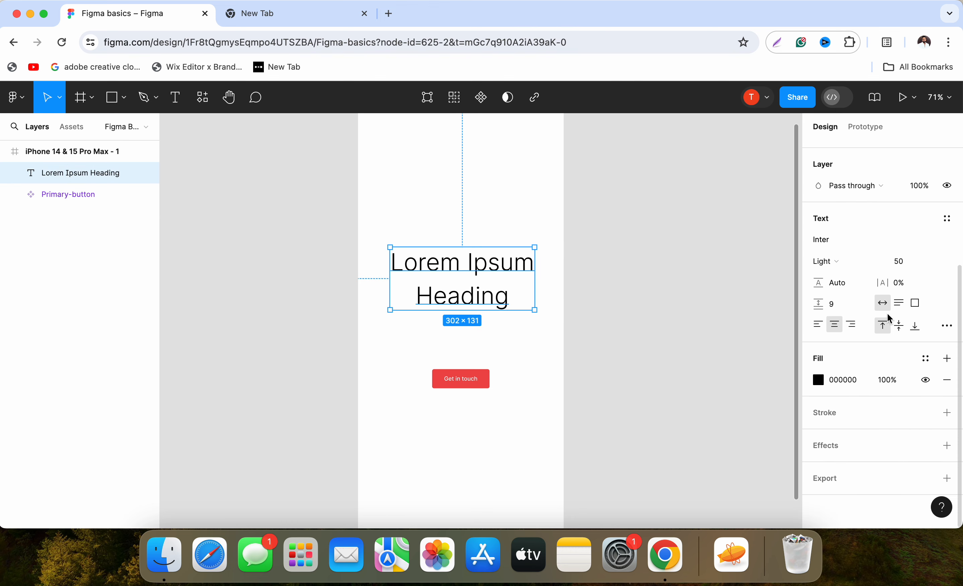
{"action": "scroll", "coordinate": [884, 318], "scroll_direction": "up", "scroll_amount": 3}
{"action": "left_click", "coordinate": [842, 152]}
{"action": "left_click", "coordinate": [904, 151]}
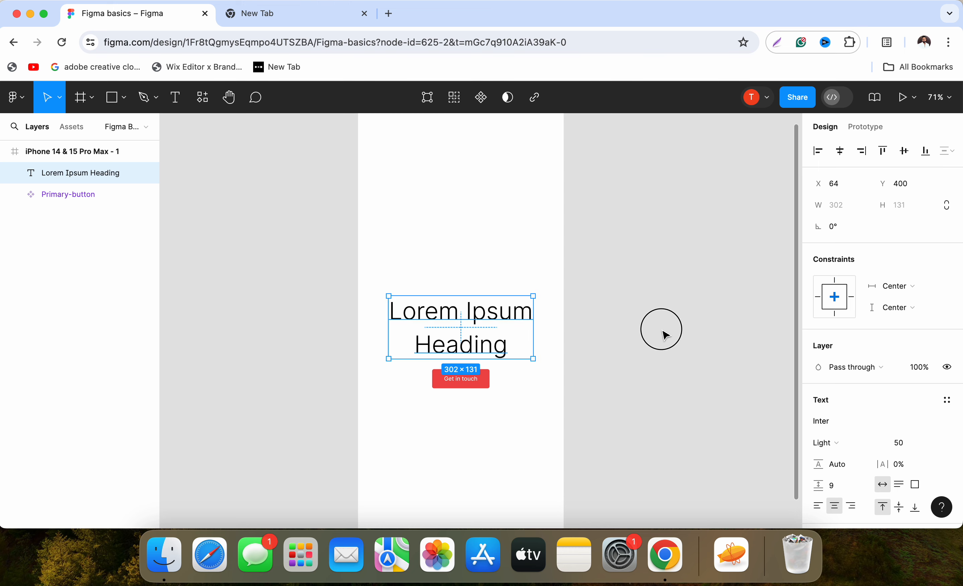
{"action": "left_click", "coordinate": [660, 333]}
Move the Primary-button component down to Y 584, clear of the heading.
{"action": "scroll", "coordinate": [646, 291], "scroll_direction": "down", "scroll_amount": 2}
{"action": "scroll", "coordinate": [645, 291], "scroll_direction": "left", "scroll_amount": 2}
{"action": "left_click", "coordinate": [539, 309]}
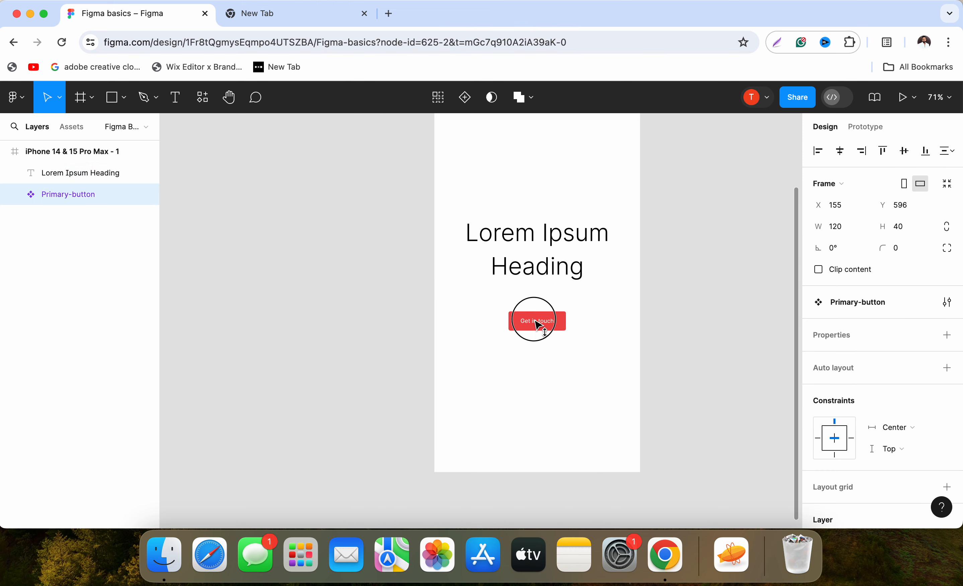
{"action": "left_click", "coordinate": [642, 360]}
Set the heading's font size to 32.
{"action": "key", "text": "shift+0"}
{"action": "scroll", "coordinate": [643, 361], "scroll_direction": "right", "scroll_amount": 4}
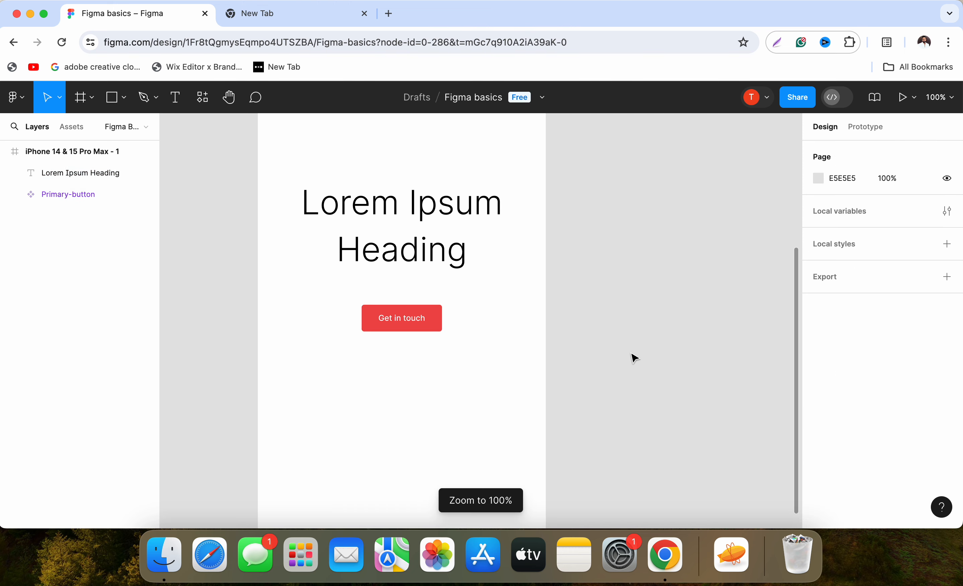
{"action": "scroll", "coordinate": [634, 357], "scroll_direction": "up", "scroll_amount": 2}
{"action": "scroll", "coordinate": [634, 357], "scroll_direction": "left", "scroll_amount": 2}
{"action": "left_click", "coordinate": [546, 321]}
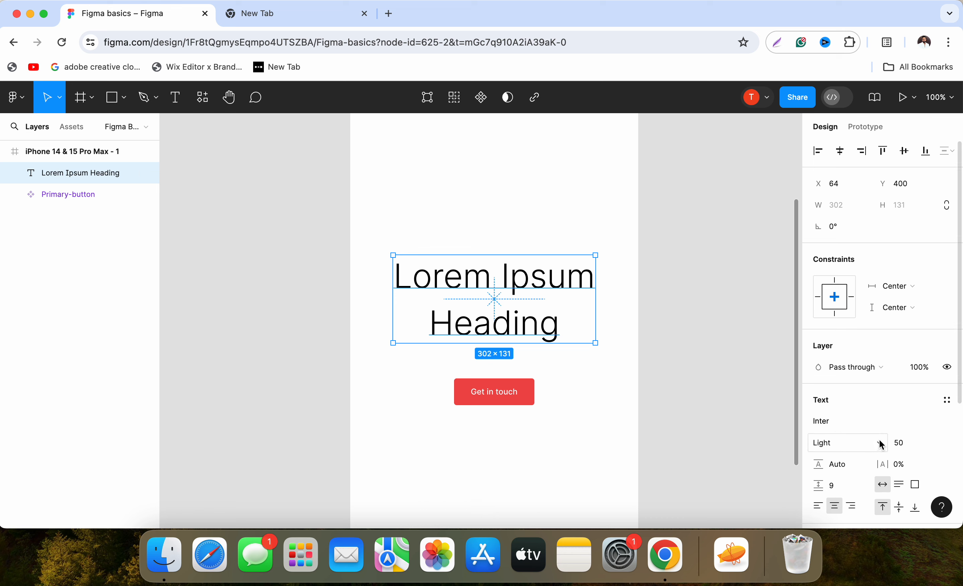
{"action": "left_click", "coordinate": [894, 443]}
{"action": "type", "text": "32"}
{"action": "key", "text": "Return"}
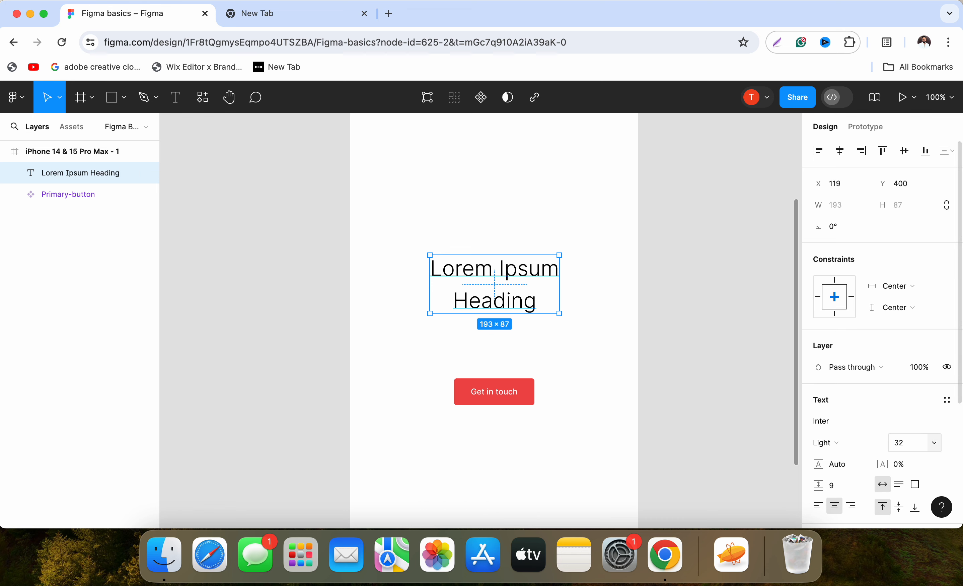
{"action": "left_click", "coordinate": [625, 405]}
Re-centre the smaller heading vertically and horizontally in the phone frame and move the Primary-button up to Y 553 below it.
{"action": "left_click", "coordinate": [514, 275]}
{"action": "scroll", "coordinate": [908, 411], "scroll_direction": "down", "scroll_amount": 5}
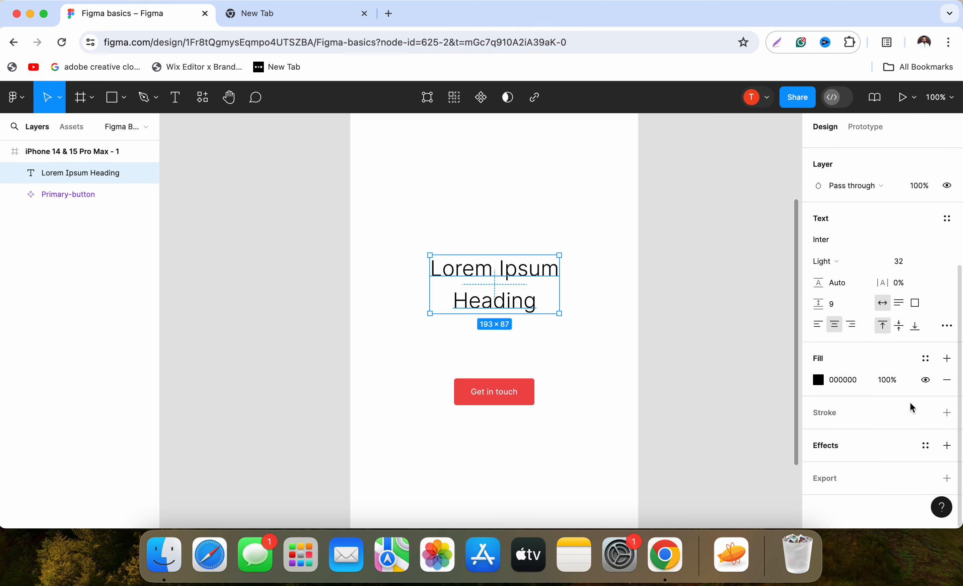
{"action": "scroll", "coordinate": [897, 277], "scroll_direction": "up", "scroll_amount": 5}
{"action": "left_click", "coordinate": [904, 151]}
{"action": "left_click", "coordinate": [838, 158]}
{"action": "left_click", "coordinate": [645, 421]}
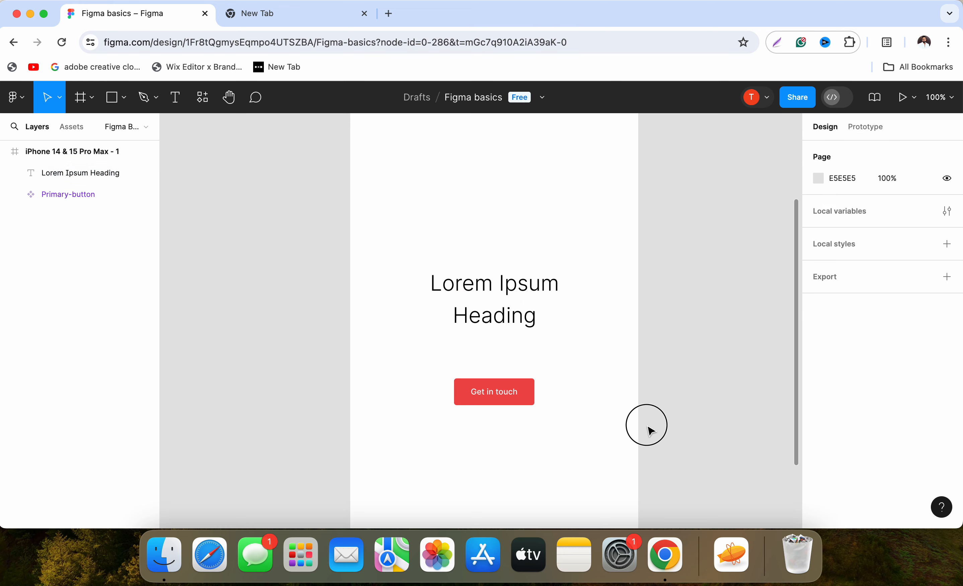
{"action": "left_click_drag", "start_coordinate": [496, 393], "coordinate": [496, 371]}
{"action": "left_click", "coordinate": [645, 401]}
Duplicate the iPhone 14 & 15 Pro Max frame and place the copy beside the original on its right.
{"action": "scroll", "coordinate": [646, 401], "scroll_direction": "right", "scroll_amount": 3}
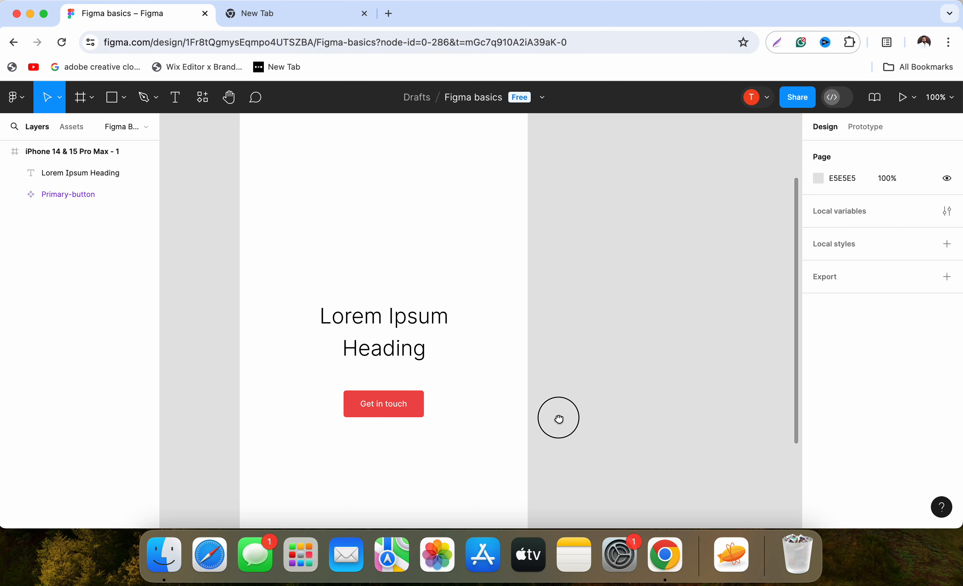
{"action": "scroll", "coordinate": [521, 398], "scroll_direction": "down", "scroll_amount": 6}
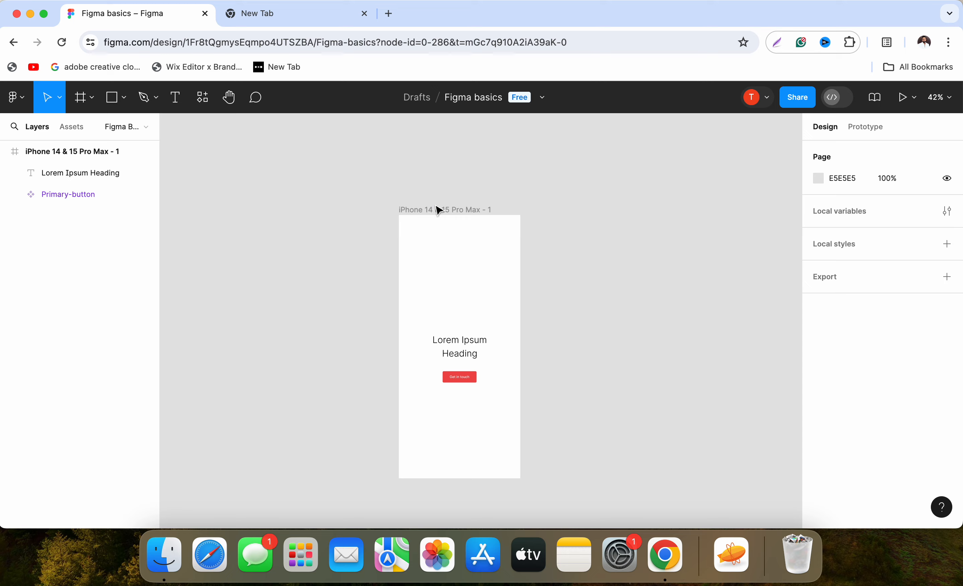
{"action": "left_click", "coordinate": [439, 206]}
{"action": "scroll", "coordinate": [444, 208], "scroll_direction": "right", "scroll_amount": 3}
{"action": "left_click_drag", "start_coordinate": [324, 207], "coordinate": [469, 209]}
{"action": "left_click", "coordinate": [604, 354]}
Draw a 430 × 125 rectangle across the full width at the bottom of the second phone frame, at Y 816.
{"action": "scroll", "coordinate": [536, 390], "scroll_direction": "down", "scroll_amount": 6}
{"action": "scroll", "coordinate": [537, 390], "scroll_direction": "up", "scroll_amount": 8}
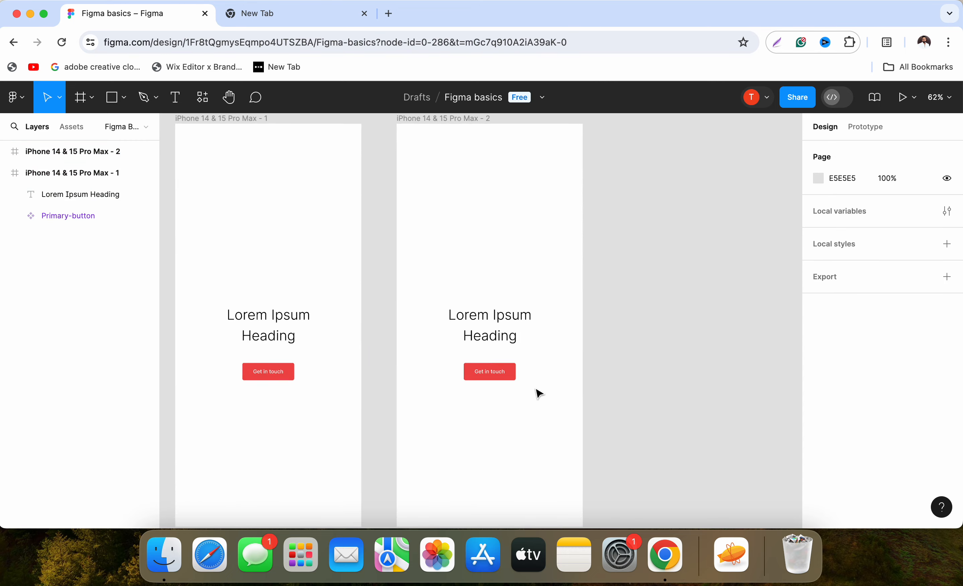
{"action": "scroll", "coordinate": [537, 389], "scroll_direction": "up", "scroll_amount": 2}
{"action": "left_click_drag", "start_coordinate": [527, 331], "coordinate": [529, 173]}
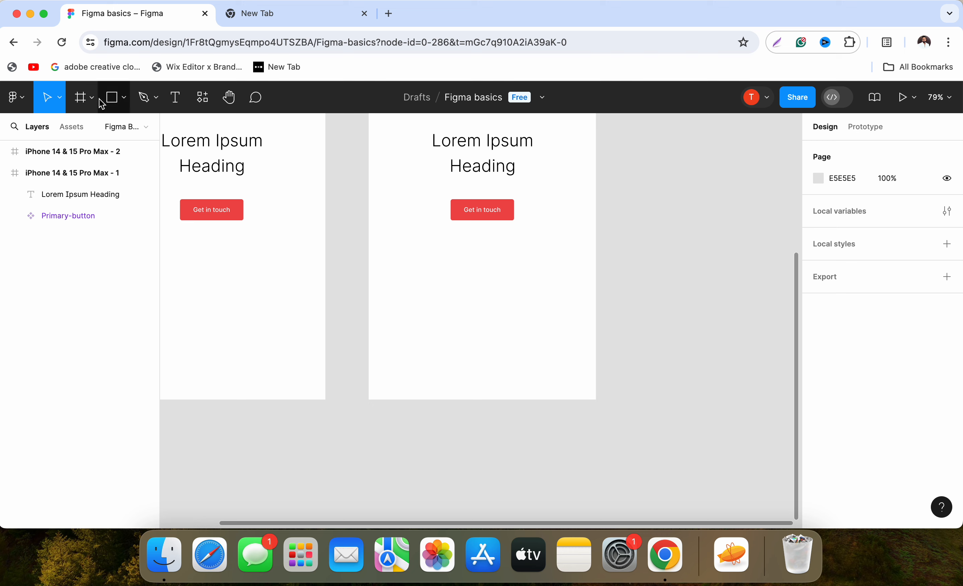
{"action": "left_click", "coordinate": [112, 104]}
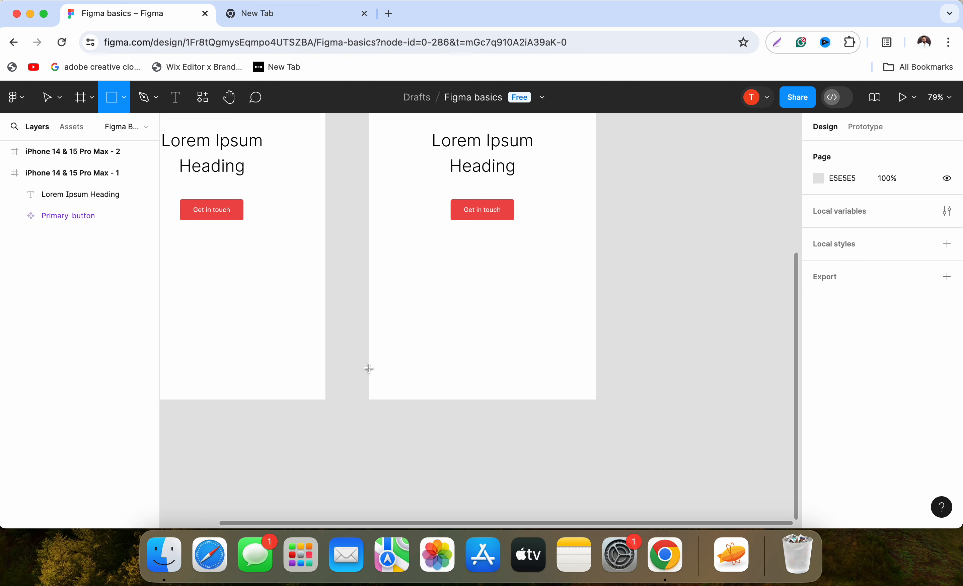
{"action": "left_click_drag", "start_coordinate": [369, 339], "coordinate": [596, 404]}
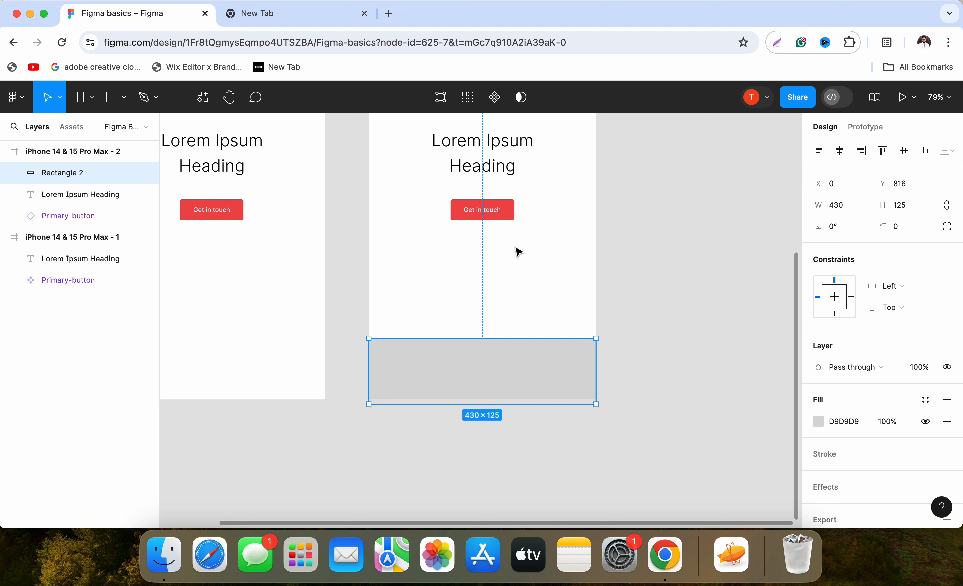
Delete the heading and the Primary-button instance from the second phone frame.
{"action": "left_click", "coordinate": [498, 211]}
{"action": "left_click", "coordinate": [487, 157], "text": "shift"}
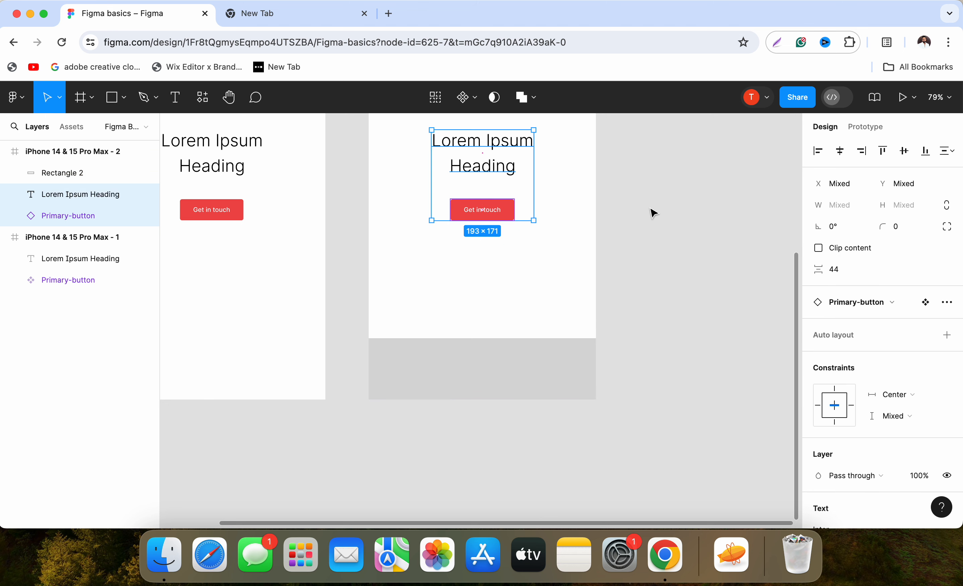
{"action": "key", "text": "Delete"}
Centre the grey rectangle horizontally in the second phone frame.
{"action": "scroll", "coordinate": [516, 387], "scroll_direction": "down", "scroll_amount": 1}
{"action": "scroll", "coordinate": [516, 387], "scroll_direction": "right", "scroll_amount": 1}
{"action": "left_click", "coordinate": [512, 360]}
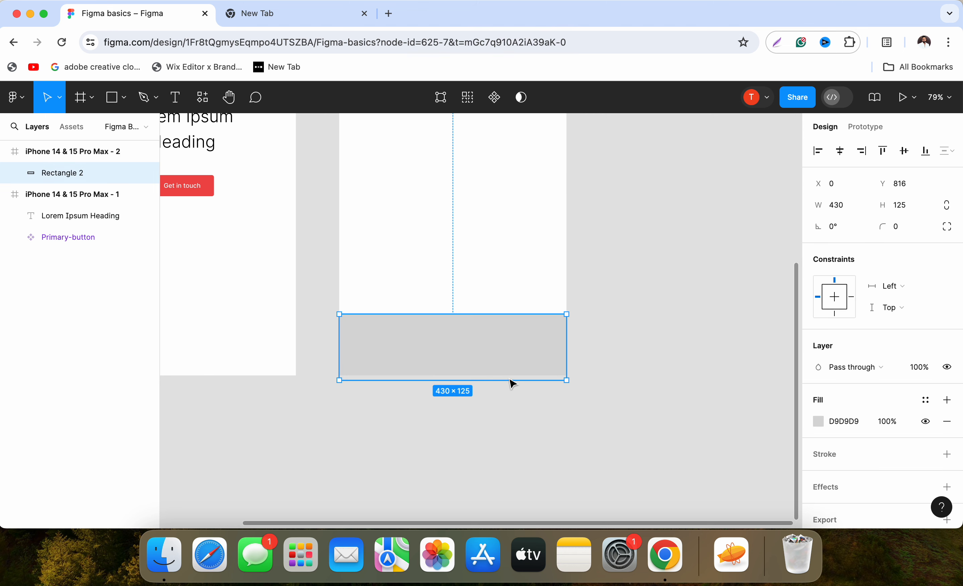
{"action": "left_click", "coordinate": [841, 152]}
{"action": "left_click", "coordinate": [716, 357]}
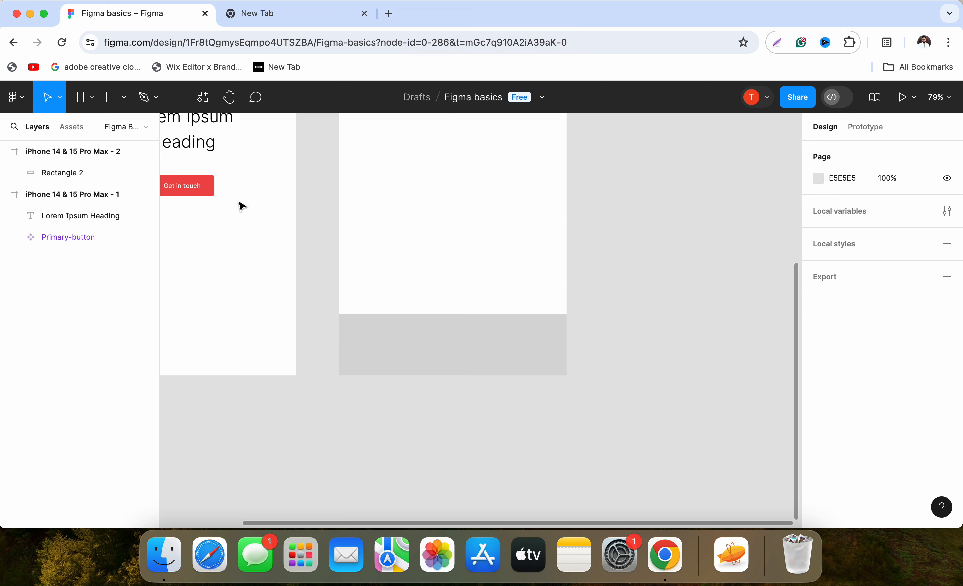
Move the Primary-button component from the first phone frame onto the second frame's rectangle and align their vertical centres.
{"action": "left_click", "coordinate": [204, 189]}
{"action": "scroll", "coordinate": [230, 198], "scroll_direction": "up", "scroll_amount": 1}
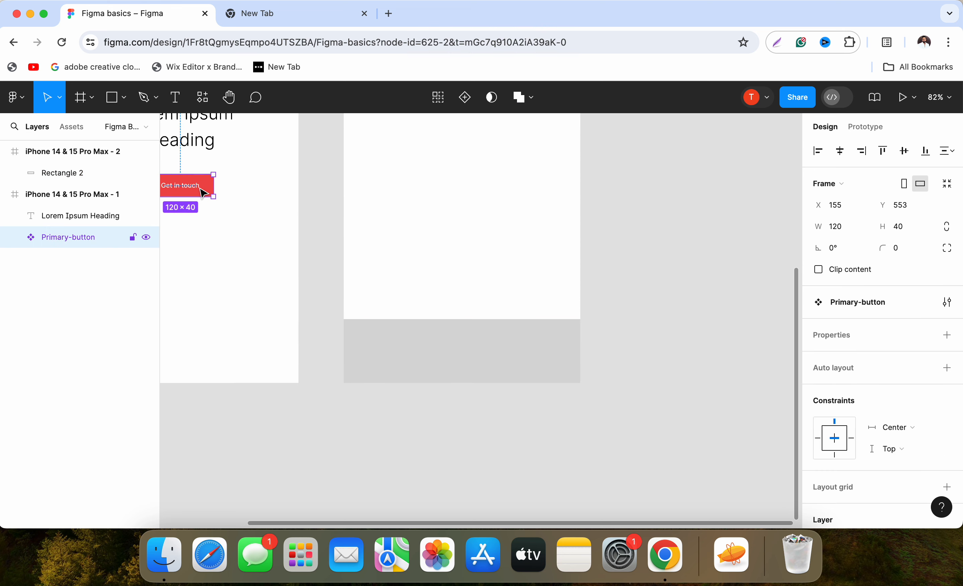
{"action": "left_click_drag", "start_coordinate": [204, 193], "coordinate": [477, 351]}
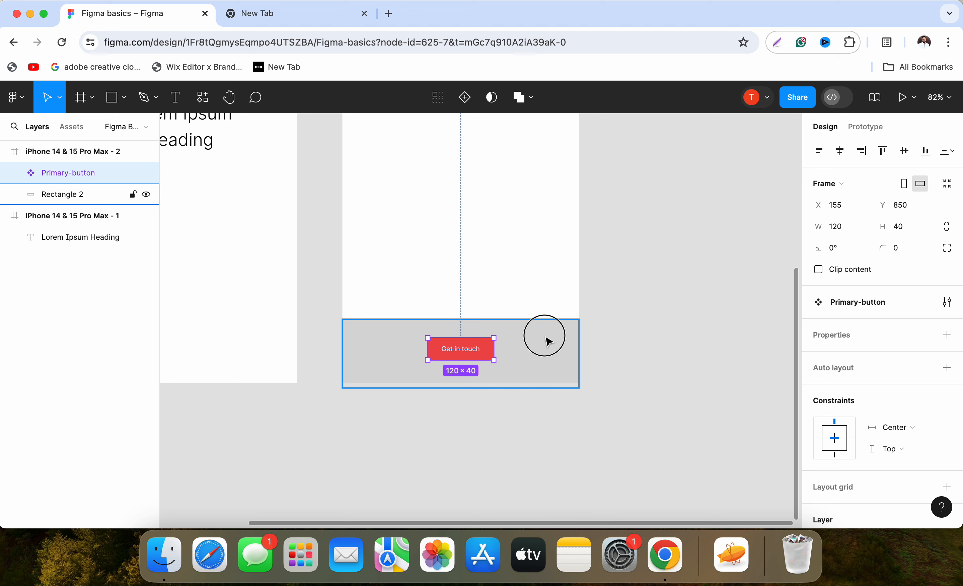
{"action": "left_click", "coordinate": [547, 341], "text": "shift"}
{"action": "left_click", "coordinate": [905, 151]}
{"action": "left_click", "coordinate": [436, 380]}
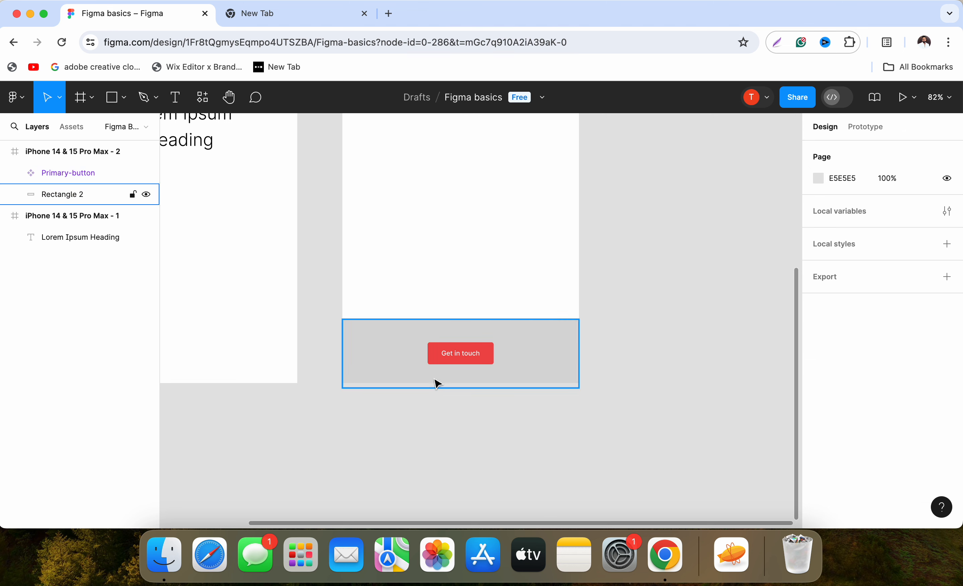
Shrink the rectangle behind the button to a height of 93 with its top edge at Y 842.
{"action": "scroll", "coordinate": [438, 371], "scroll_direction": "up", "scroll_amount": 5}
{"action": "scroll", "coordinate": [561, 249], "scroll_direction": "down", "scroll_amount": 2}
{"action": "left_click", "coordinate": [547, 238]}
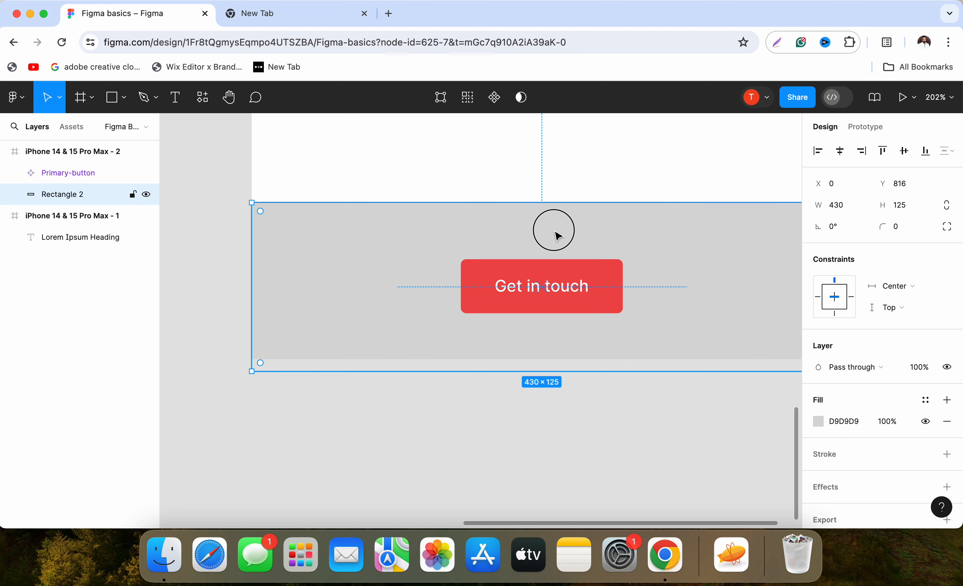
{"action": "key", "text": "Escape"}
{"action": "left_click", "coordinate": [574, 201]}
{"action": "left_click_drag", "start_coordinate": [575, 203], "coordinate": [574, 240]}
{"action": "left_click_drag", "start_coordinate": [587, 362], "coordinate": [587, 364]}
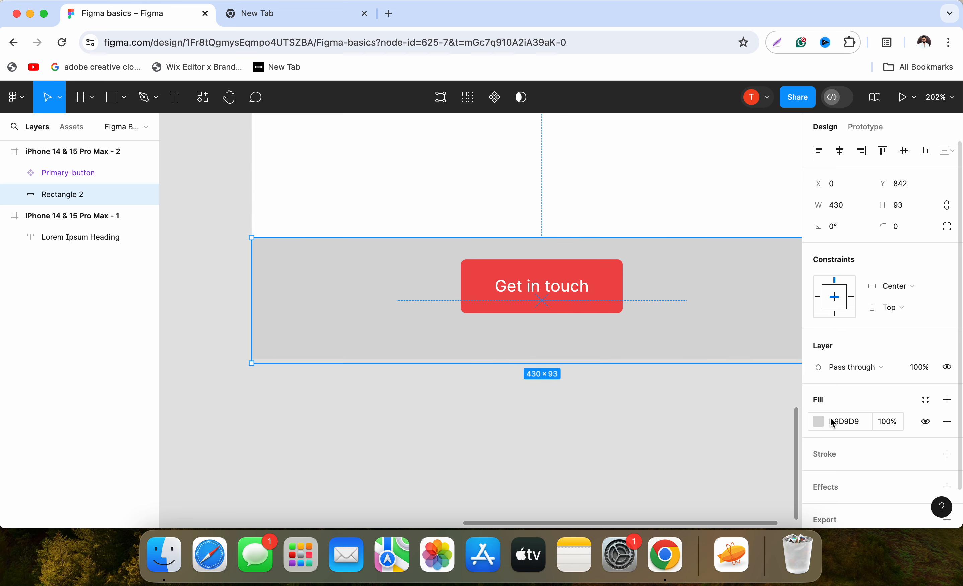
Change the rectangle's fill colour to light grey EAEAEA.
{"action": "left_click", "coordinate": [820, 421]}
{"action": "type", "text": "F5F5F5"}
{"action": "key", "text": "Return"}
{"action": "left_click", "coordinate": [611, 200]}
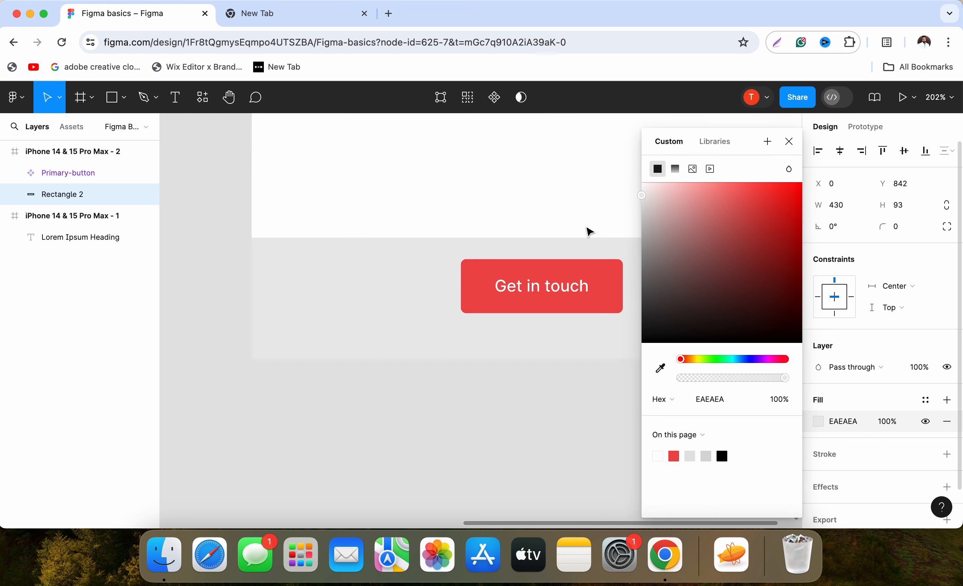
{"action": "left_click", "coordinate": [478, 406]}
Align the vertical centres of the Primary-button and the resized rectangle in the second phone frame.
{"action": "scroll", "coordinate": [479, 406], "scroll_direction": "down", "scroll_amount": 6}
{"action": "key", "text": "shift+0"}
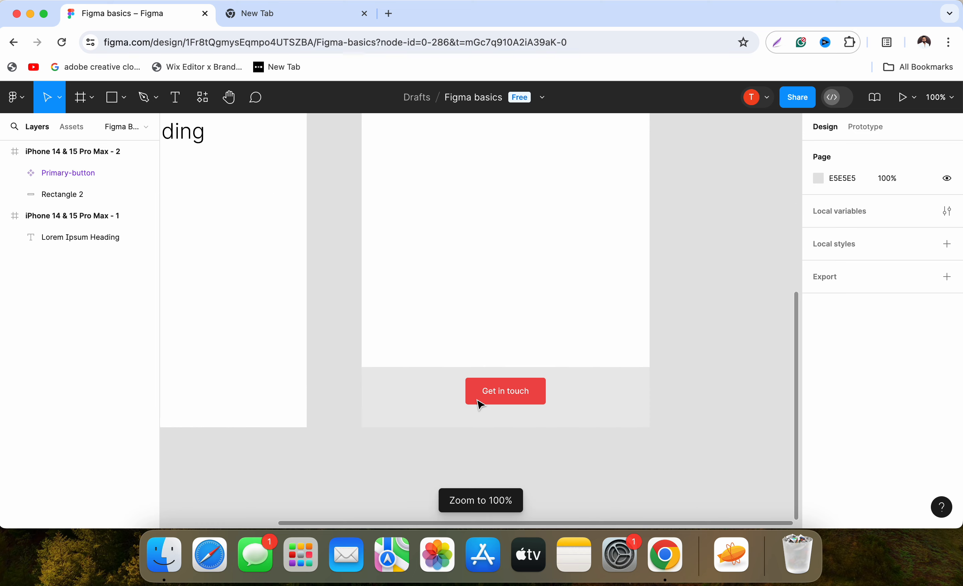
{"action": "left_click", "coordinate": [486, 401]}
{"action": "left_click", "coordinate": [585, 402], "text": "shift"}
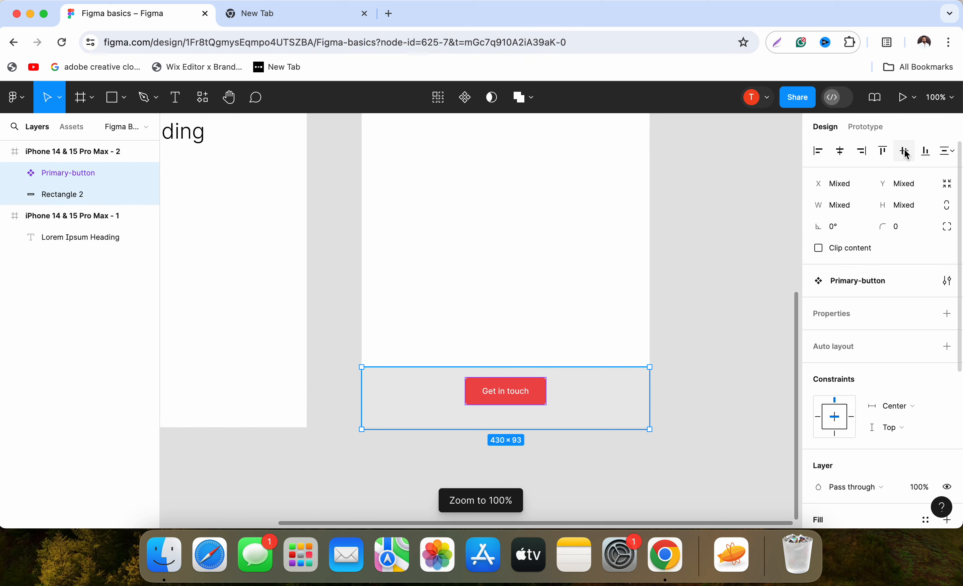
{"action": "left_click", "coordinate": [716, 431]}
{"action": "scroll", "coordinate": [510, 194], "scroll_direction": "up", "scroll_amount": 4}
{"action": "scroll", "coordinate": [628, 295], "scroll_direction": "down", "scroll_amount": 8}
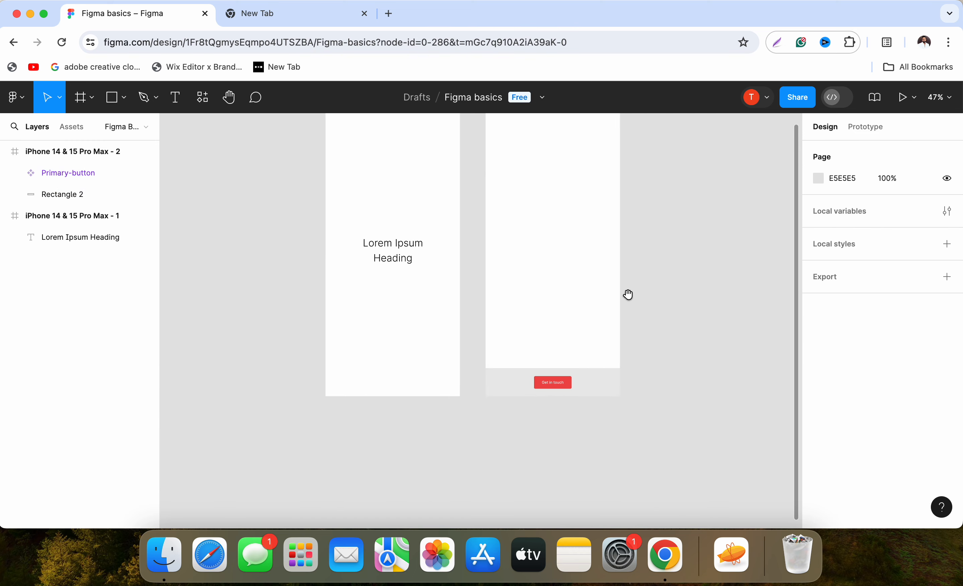
Place a copy of the Primary-button in the first phone frame, centred horizontally just below the heading at about Y 534.
{"action": "scroll", "coordinate": [692, 306], "scroll_direction": "left", "scroll_amount": 2}
{"action": "left_click_drag", "start_coordinate": [632, 401], "coordinate": [472, 301]}
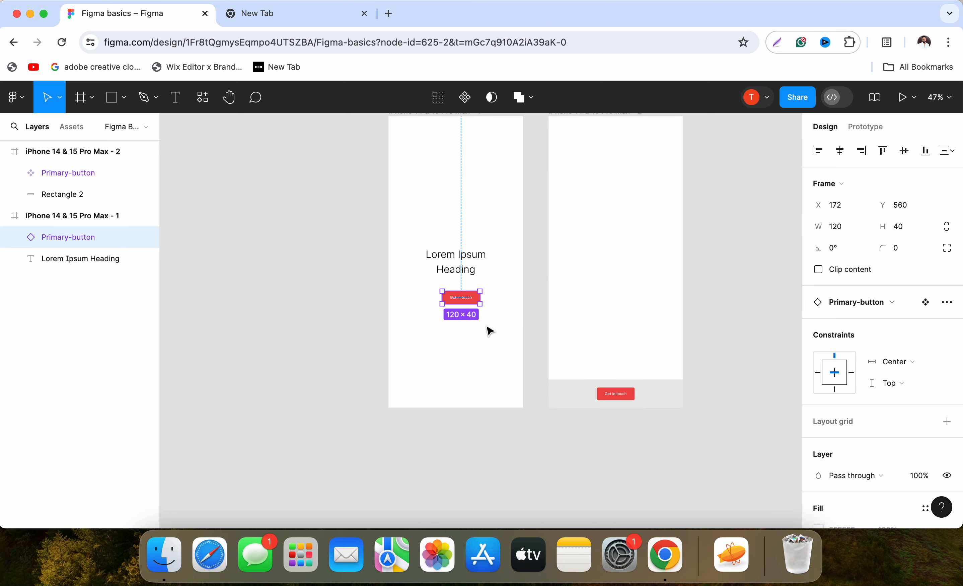
{"action": "left_click", "coordinate": [840, 151]}
{"action": "left_click", "coordinate": [905, 151]}
{"action": "left_click", "coordinate": [664, 255]}
{"action": "left_click_drag", "start_coordinate": [453, 261], "coordinate": [454, 299]}
{"action": "left_click", "coordinate": [456, 332]}
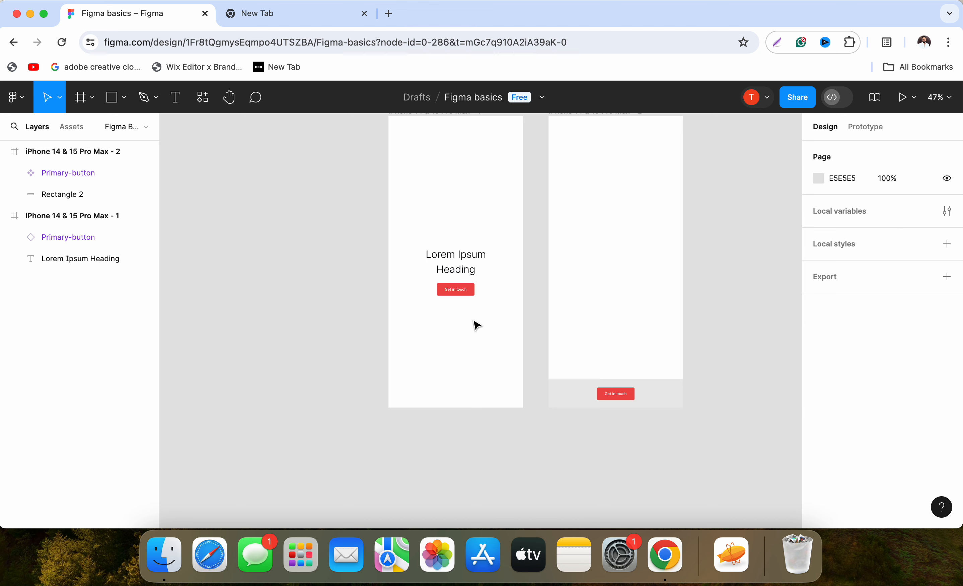
{"action": "left_click", "coordinate": [452, 290]}
{"action": "right_click", "coordinate": [454, 297]}
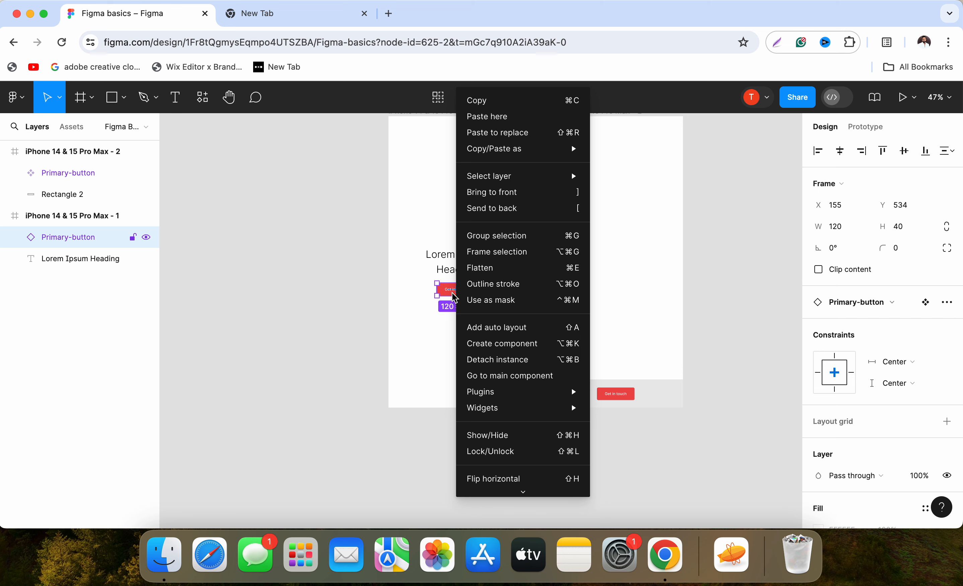
{"action": "left_click", "coordinate": [667, 244]}
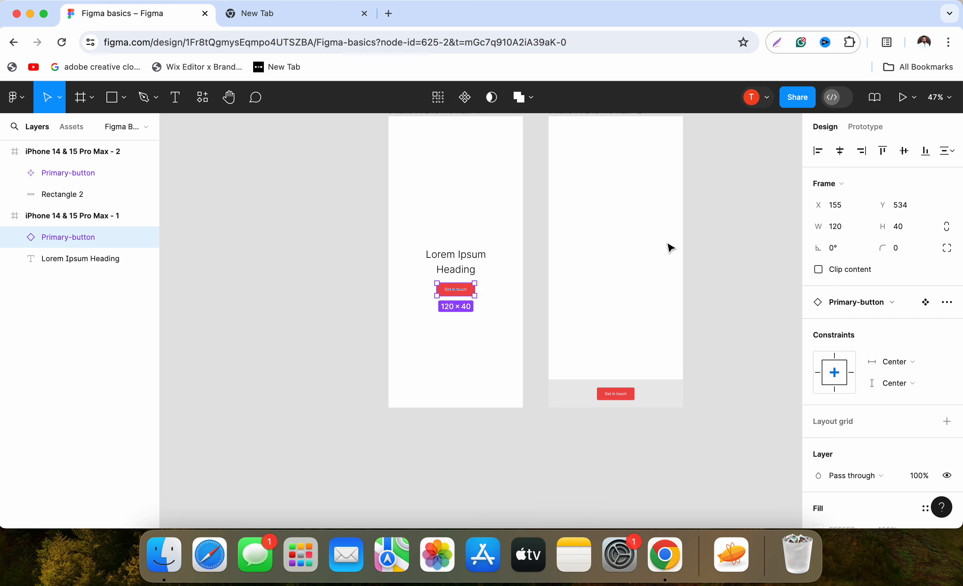
{"action": "left_click", "coordinate": [666, 243]}
Duplicate the second phone frame and place the copy directly beside it as a third screen.
{"action": "scroll", "coordinate": [535, 258], "scroll_direction": "down", "scroll_amount": 4}
{"action": "left_click", "coordinate": [555, 168]}
{"action": "right_click", "coordinate": [555, 167]}
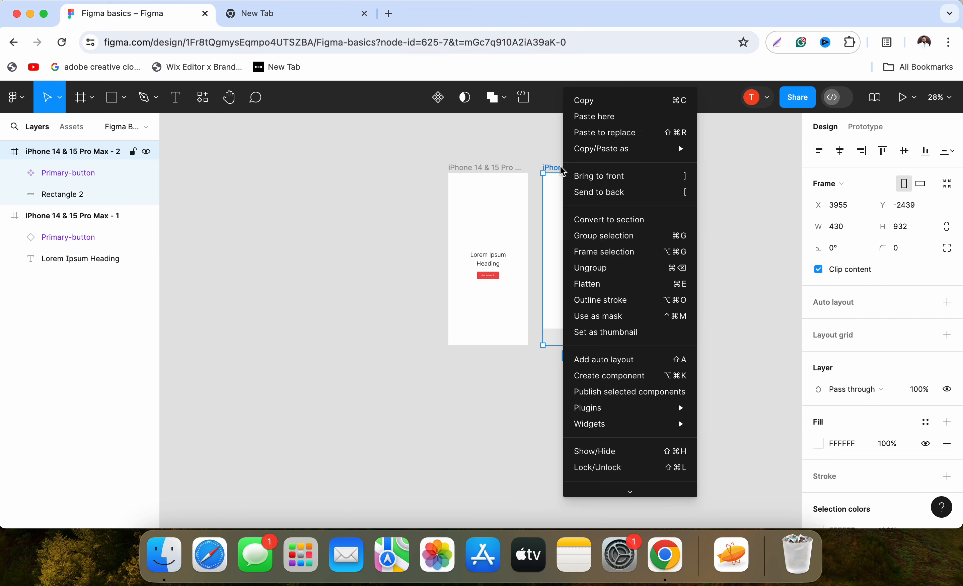
{"action": "left_click", "coordinate": [557, 168]}
{"action": "scroll", "coordinate": [525, 169], "scroll_direction": "right", "scroll_amount": 4}
{"action": "left_click_drag", "start_coordinate": [451, 161], "coordinate": [538, 162]}
{"action": "left_click", "coordinate": [623, 344]}
Place three Primary-button instances down the centre line of the third phone frame and delete its light grey bar rectangle.
{"action": "scroll", "coordinate": [531, 322], "scroll_direction": "down", "scroll_amount": 3}
{"action": "scroll", "coordinate": [533, 327], "scroll_direction": "up", "scroll_amount": 3}
{"action": "left_click", "coordinate": [559, 216]}
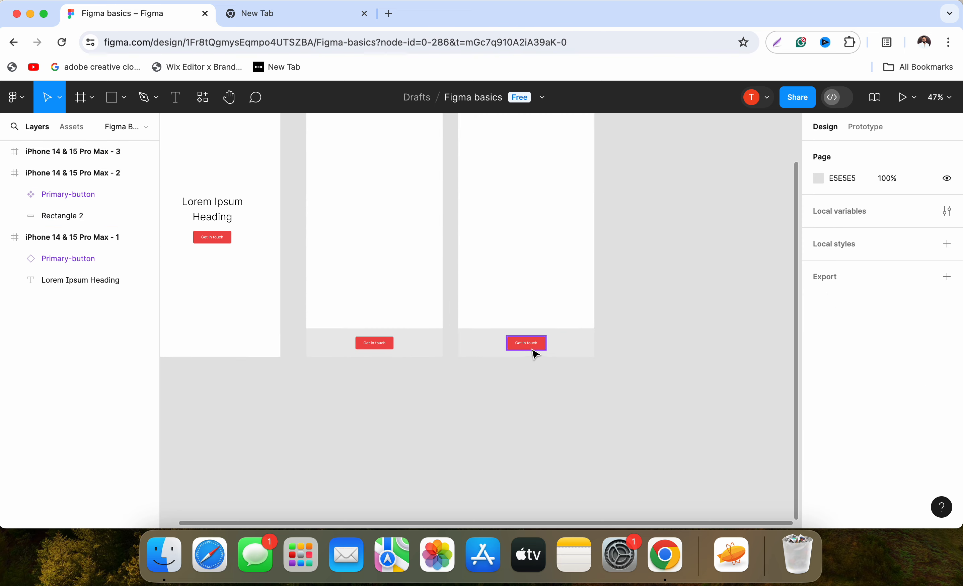
{"action": "left_click", "coordinate": [531, 344]}
{"action": "left_click_drag", "start_coordinate": [537, 240], "coordinate": [533, 280]}
{"action": "left_click", "coordinate": [559, 344]}
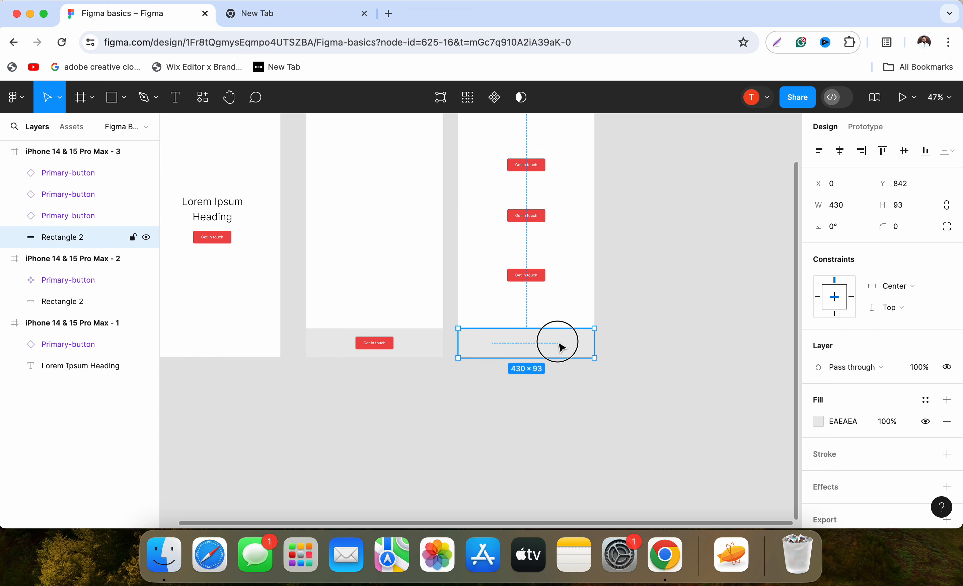
{"action": "key", "text": "Delete"}
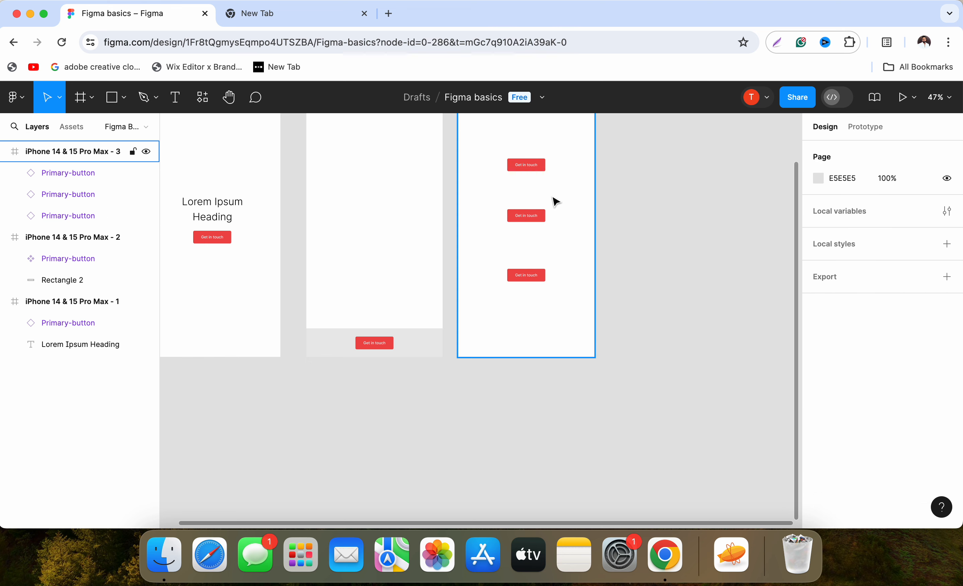
Go to the main component from the middle Primary-button instance in the third phone frame.
{"action": "scroll", "coordinate": [555, 200], "scroll_direction": "down", "scroll_amount": 5}
{"action": "scroll", "coordinate": [583, 158], "scroll_direction": "up", "scroll_amount": 10}
{"action": "scroll", "coordinate": [573, 201], "scroll_direction": "down", "scroll_amount": 4}
{"action": "left_click_drag", "start_coordinate": [519, 271], "coordinate": [521, 110]}
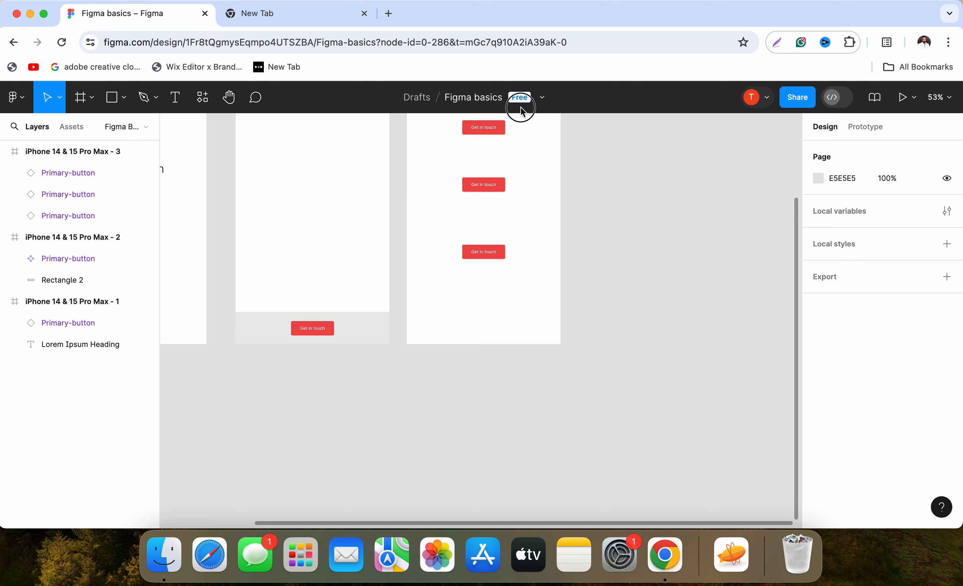
{"action": "scroll", "coordinate": [509, 229], "scroll_direction": "up", "scroll_amount": 5}
{"action": "left_click_drag", "start_coordinate": [483, 161], "coordinate": [510, 291]}
{"action": "right_click", "coordinate": [492, 261]}
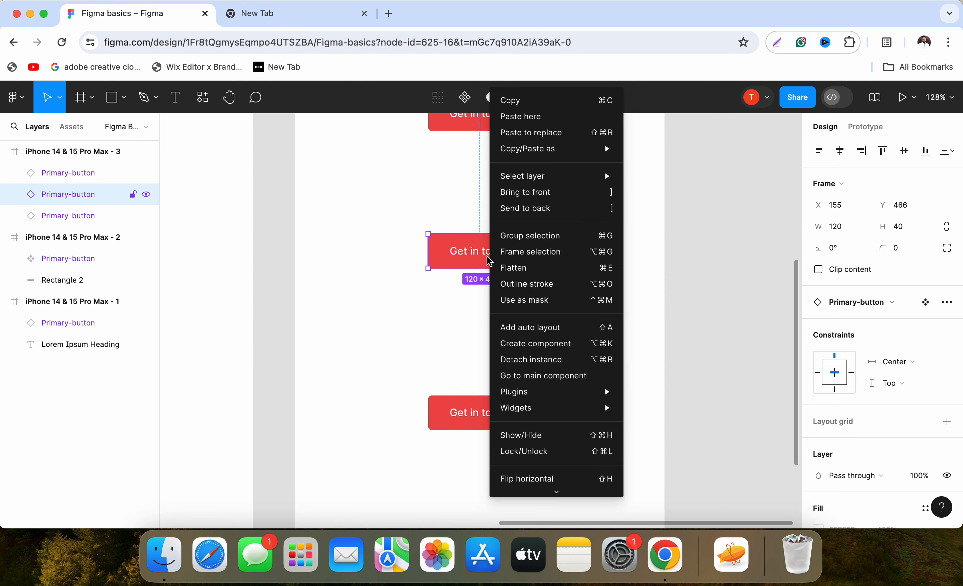
{"action": "left_click", "coordinate": [444, 253]}
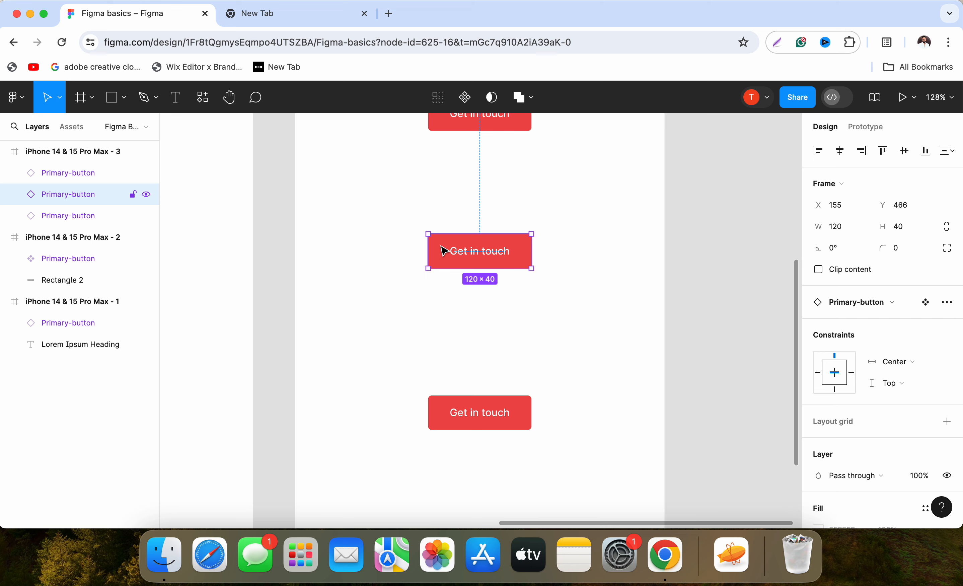
{"action": "right_click", "coordinate": [445, 252]}
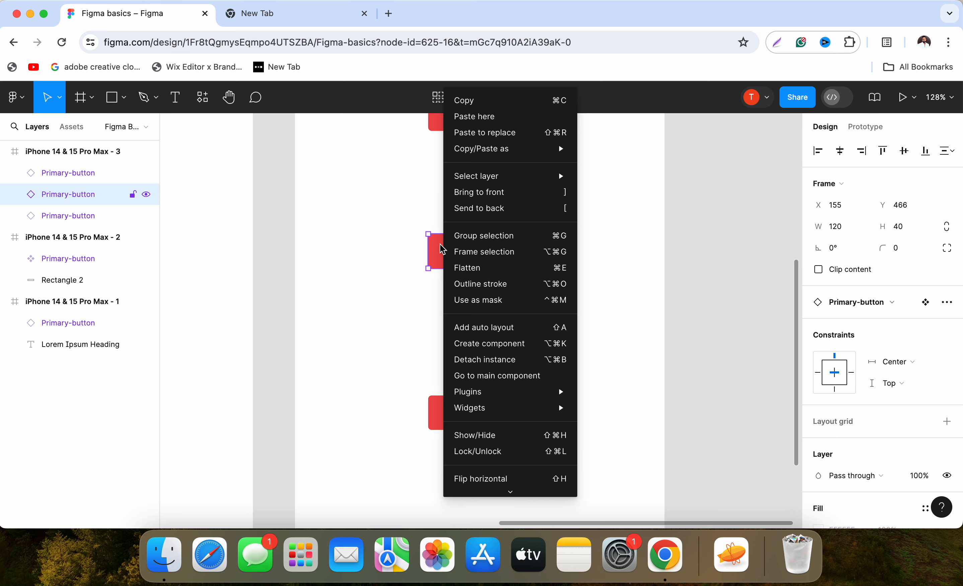
{"action": "left_click", "coordinate": [505, 379]}
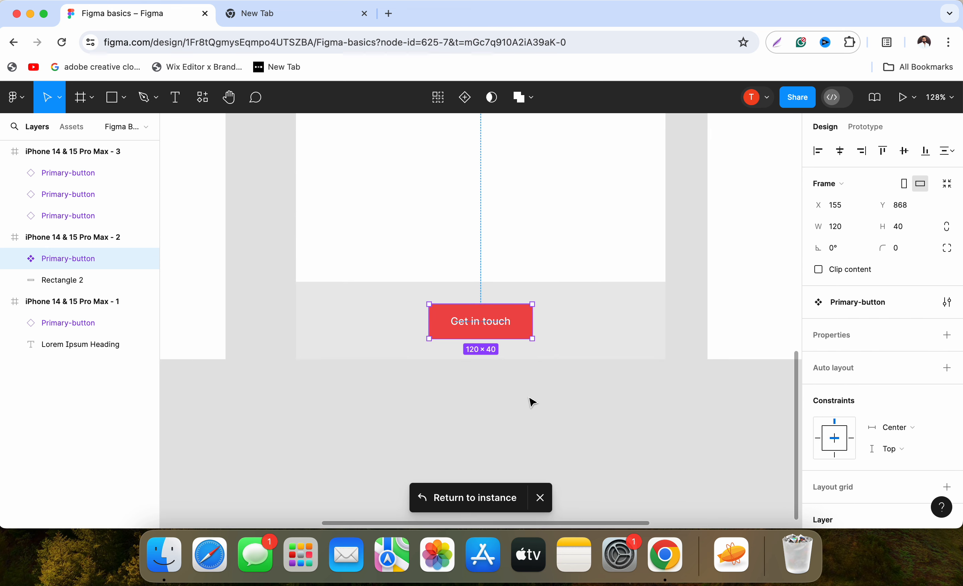
Change the fill of Rectangle 1 inside the main Primary-button component to blue 4B79EF.
{"action": "scroll", "coordinate": [479, 316], "scroll_direction": "up", "scroll_amount": 2}
{"action": "scroll", "coordinate": [478, 316], "scroll_direction": "down", "scroll_amount": 8}
{"action": "scroll", "coordinate": [477, 336], "scroll_direction": "up", "scroll_amount": 12}
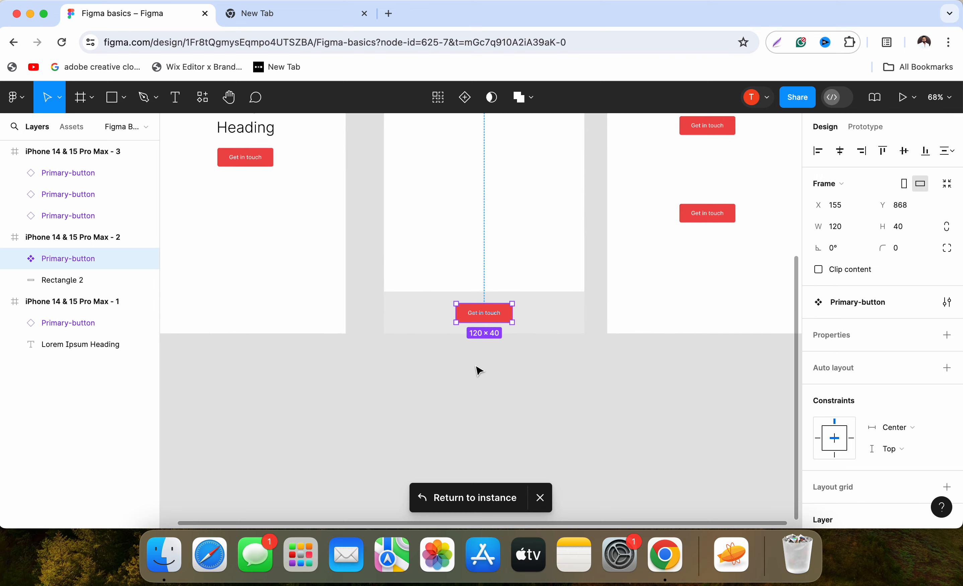
{"action": "scroll", "coordinate": [495, 335], "scroll_direction": "down", "scroll_amount": 5}
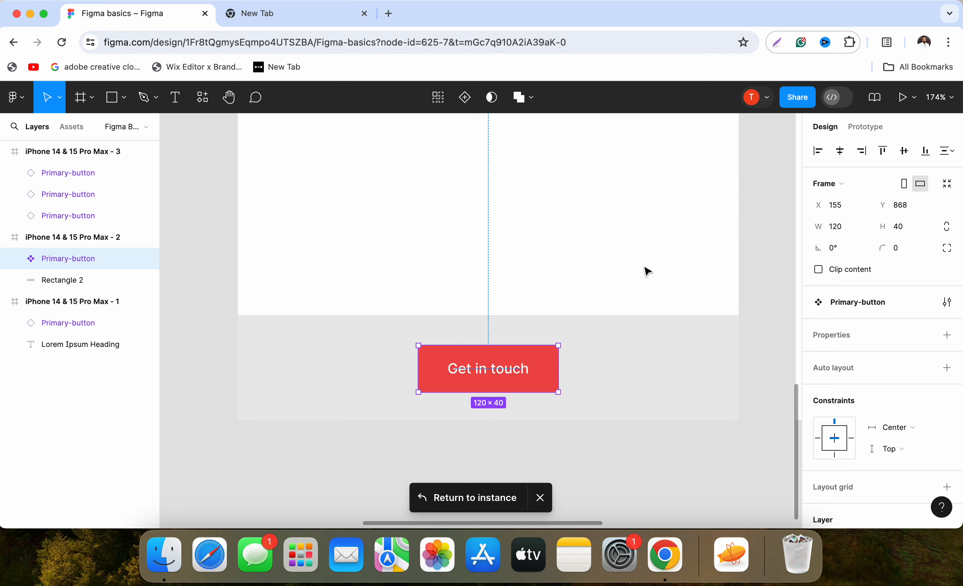
{"action": "left_click", "coordinate": [16, 259]}
{"action": "left_click", "coordinate": [66, 302]}
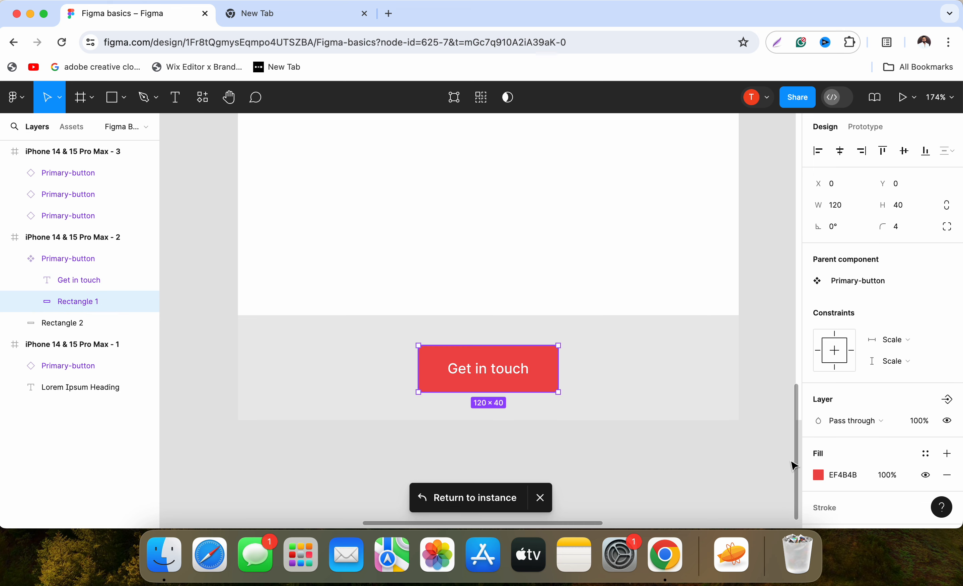
{"action": "left_click", "coordinate": [817, 475]}
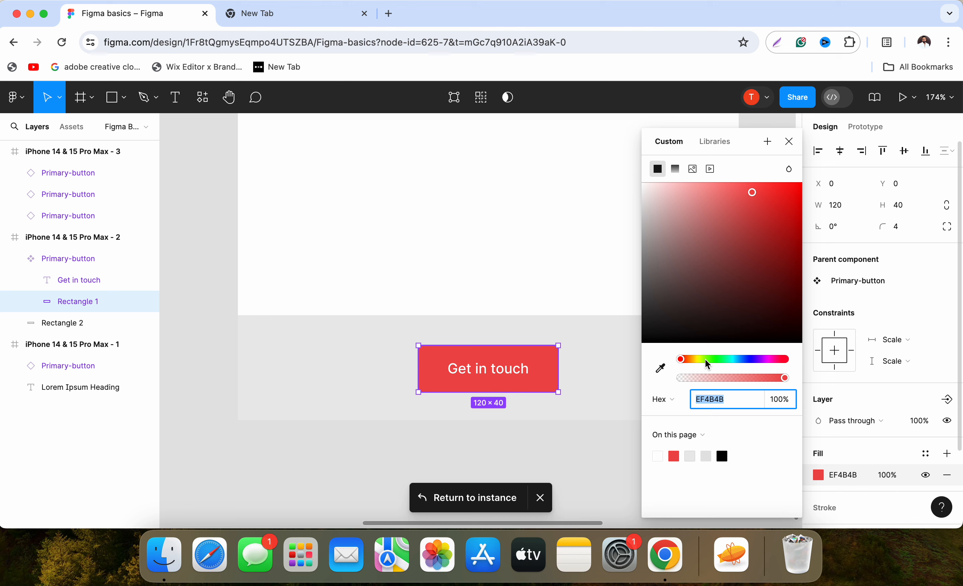
{"action": "left_click_drag", "start_coordinate": [709, 360], "coordinate": [749, 360]}
{"action": "left_click", "coordinate": [581, 451]}
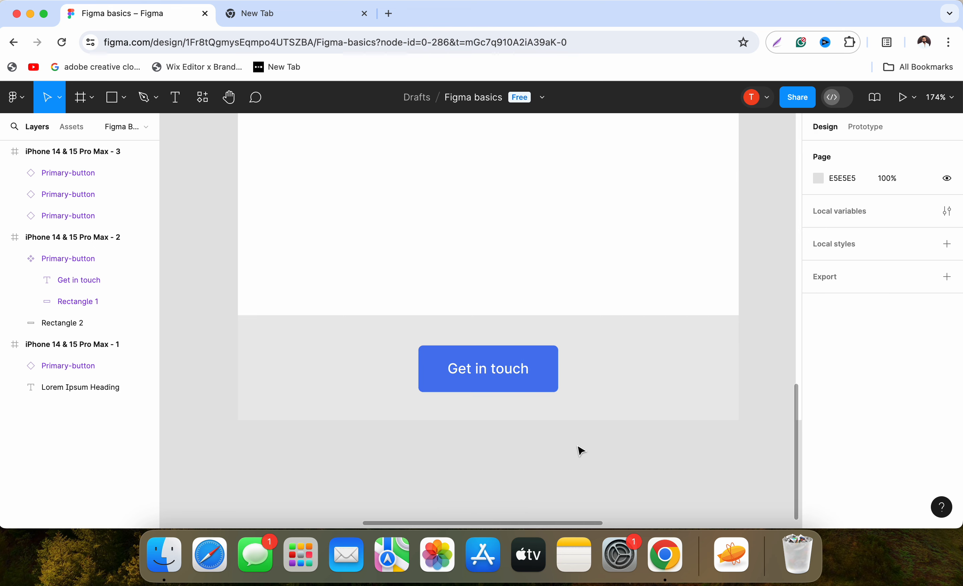
Examine the colour of the Primary-button instances across all three phone frames.
{"action": "key", "text": "shift+0"}
{"action": "scroll", "coordinate": [548, 314], "scroll_direction": "down", "scroll_amount": 5}
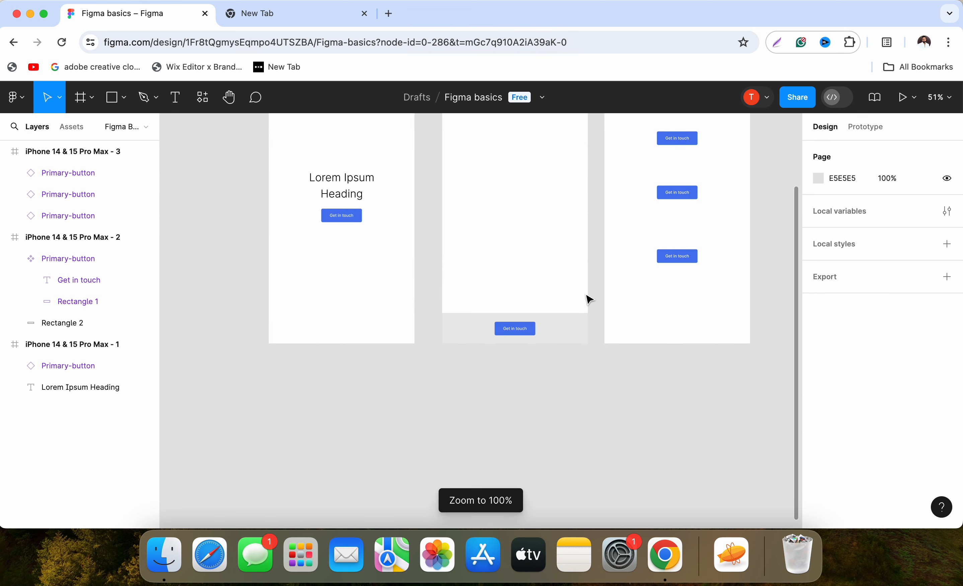
{"action": "scroll", "coordinate": [606, 282], "scroll_direction": "right", "scroll_amount": 2}
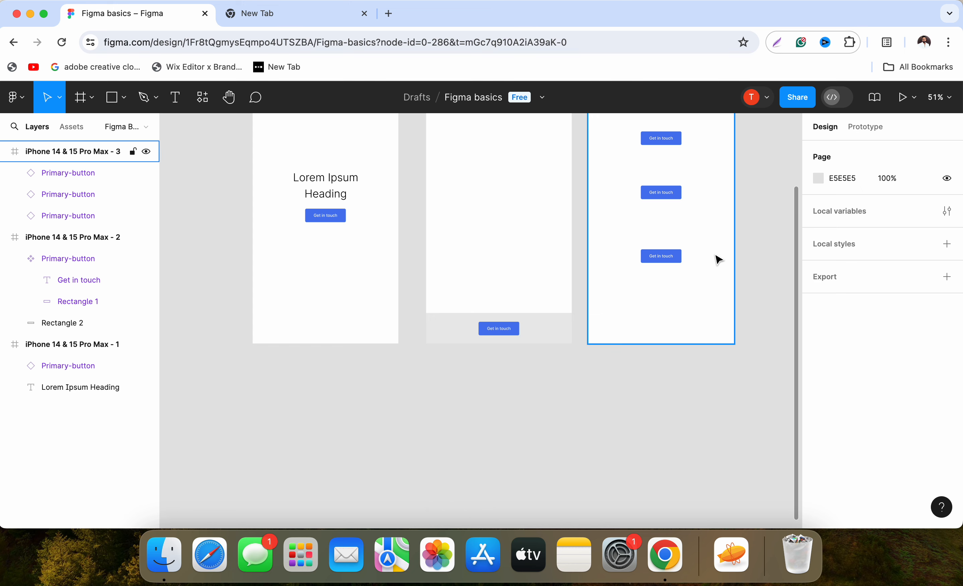
{"action": "scroll", "coordinate": [727, 258], "scroll_direction": "up", "scroll_amount": 6}
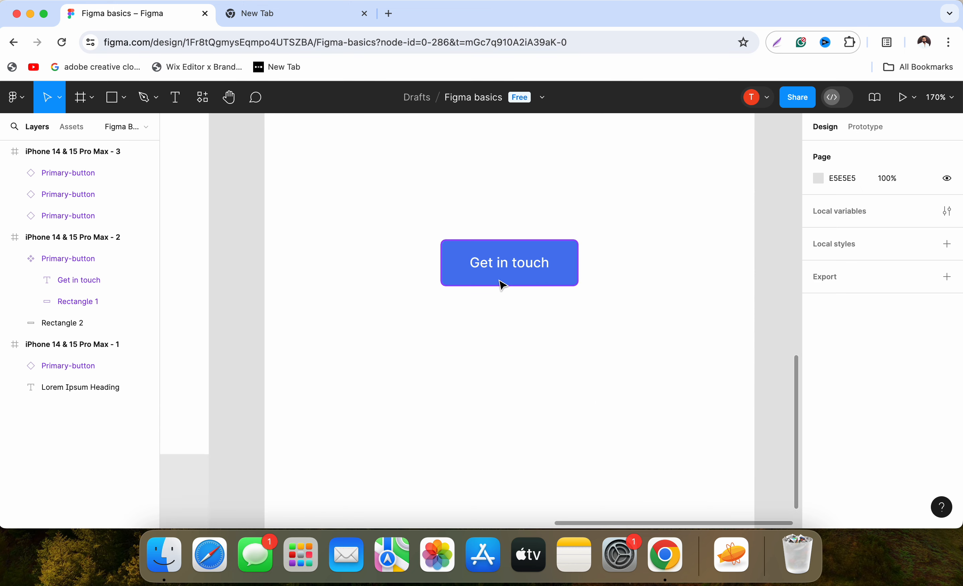
{"action": "scroll", "coordinate": [500, 279], "scroll_direction": "down", "scroll_amount": 3}
{"action": "left_click", "coordinate": [499, 273]}
{"action": "scroll", "coordinate": [499, 279], "scroll_direction": "up", "scroll_amount": 4}
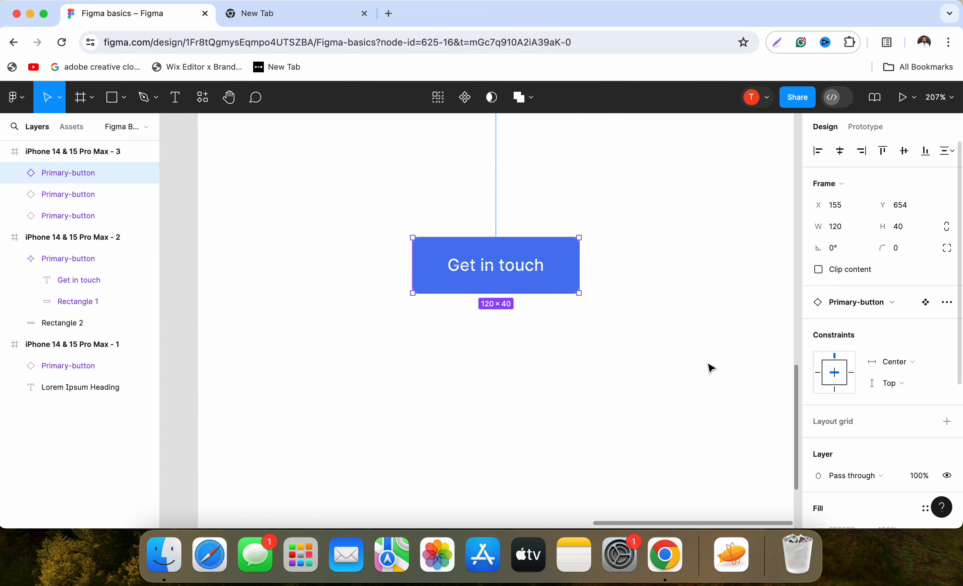
{"action": "left_click", "coordinate": [576, 364]}
{"action": "scroll", "coordinate": [537, 229], "scroll_direction": "up", "scroll_amount": 3}
{"action": "scroll", "coordinate": [537, 229], "scroll_direction": "down", "scroll_amount": 4}
Override the fill of Rectangle 1 in the third frame's lowest Primary-button instance with a bright magenta pink.
{"action": "left_click", "coordinate": [529, 272]}
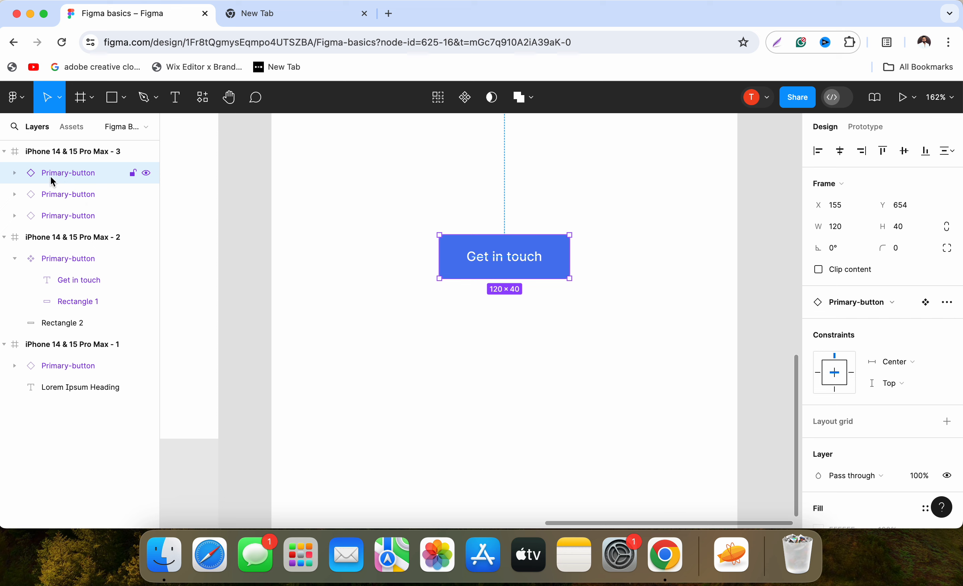
{"action": "left_click", "coordinate": [15, 173]}
{"action": "left_click", "coordinate": [71, 216]}
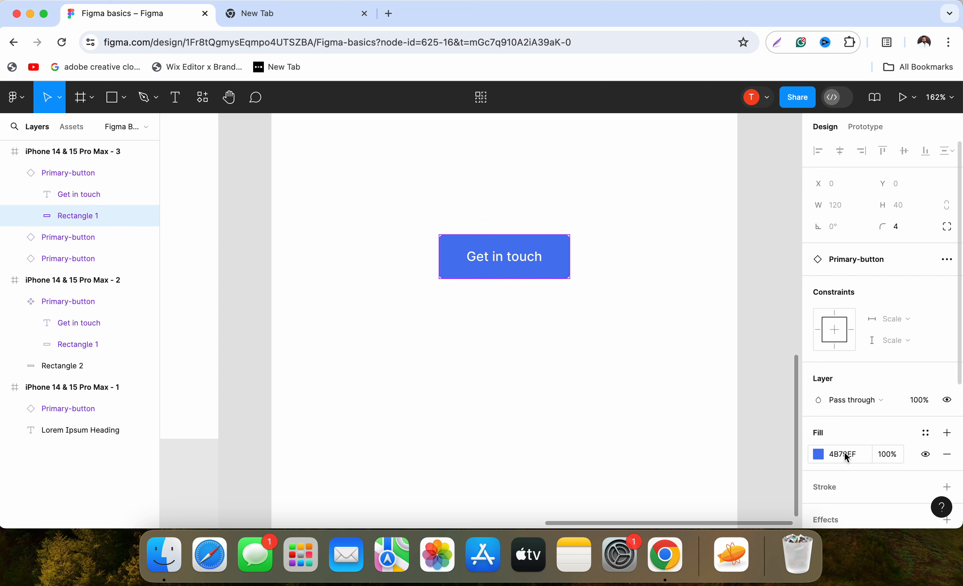
{"action": "left_click", "coordinate": [819, 455]}
{"action": "left_click", "coordinate": [710, 255]}
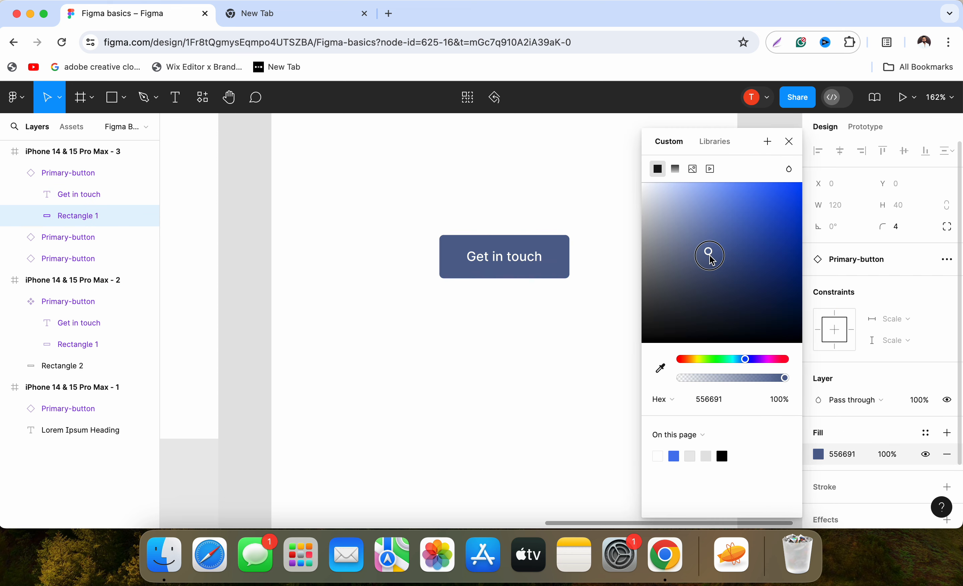
{"action": "left_click_drag", "start_coordinate": [746, 359], "coordinate": [771, 359]}
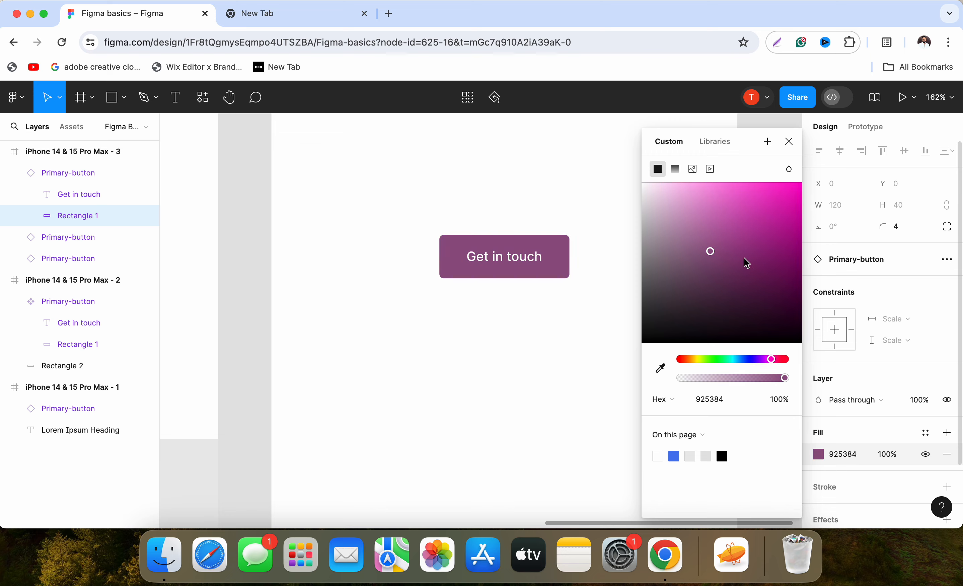
{"action": "left_click_drag", "start_coordinate": [747, 263], "coordinate": [786, 190]}
{"action": "left_click", "coordinate": [504, 361]}
Go to the main component from the magenta Primary-button instance in the third phone frame.
{"action": "scroll", "coordinate": [504, 362], "scroll_direction": "down", "scroll_amount": 5}
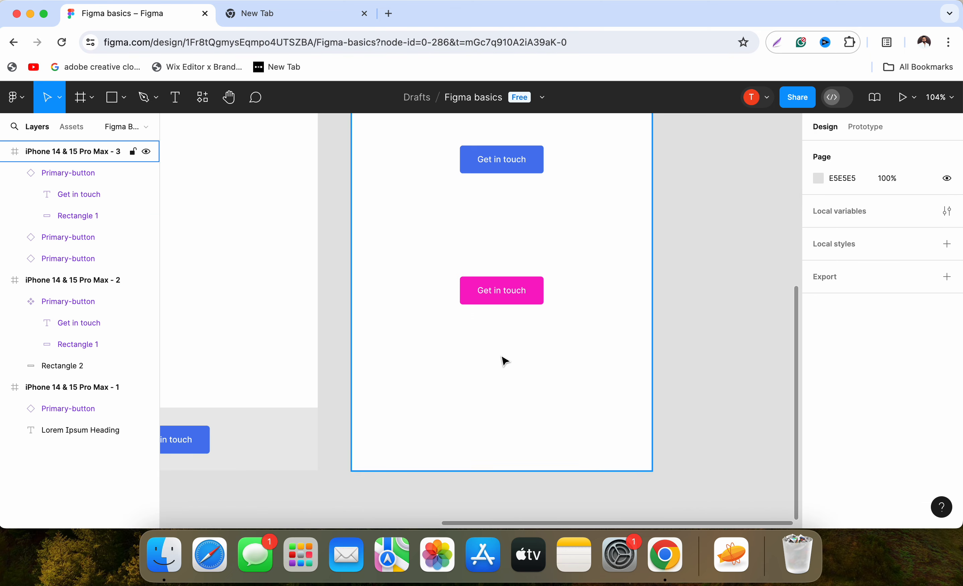
{"action": "scroll", "coordinate": [504, 361], "scroll_direction": "down", "scroll_amount": 5}
{"action": "scroll", "coordinate": [688, 362], "scroll_direction": "left", "scroll_amount": 5}
{"action": "left_click", "coordinate": [685, 458]}
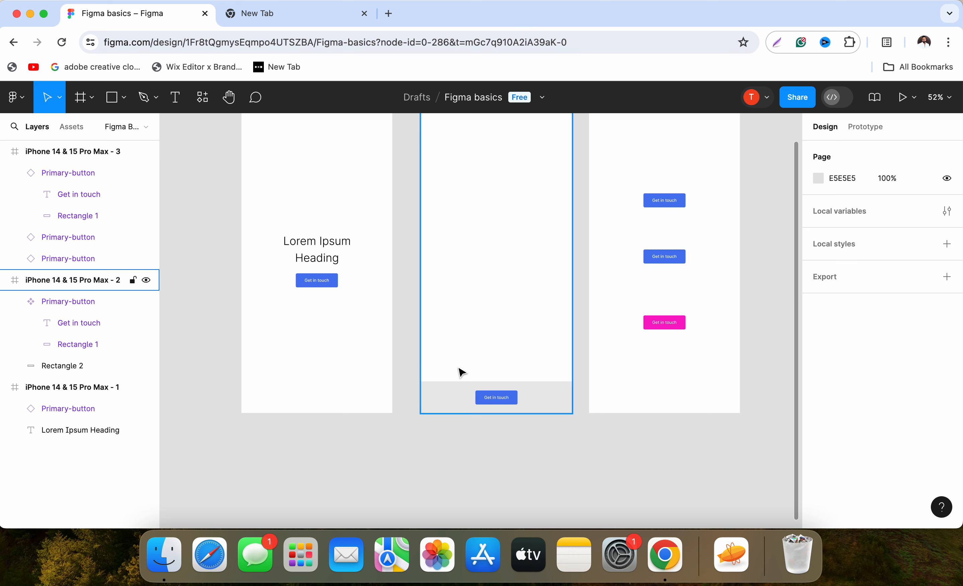
{"action": "left_click", "coordinate": [677, 323]}
{"action": "scroll", "coordinate": [681, 303], "scroll_direction": "up", "scroll_amount": 2}
{"action": "scroll", "coordinate": [683, 306], "scroll_direction": "up", "scroll_amount": 5}
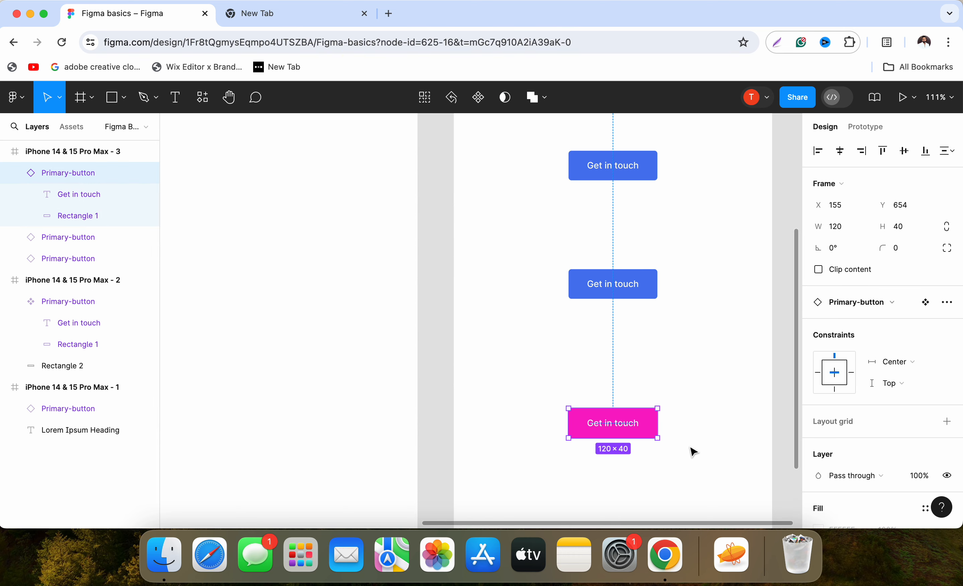
{"action": "right_click", "coordinate": [639, 422]}
{"action": "mouse_move", "coordinate": [676, 400]}
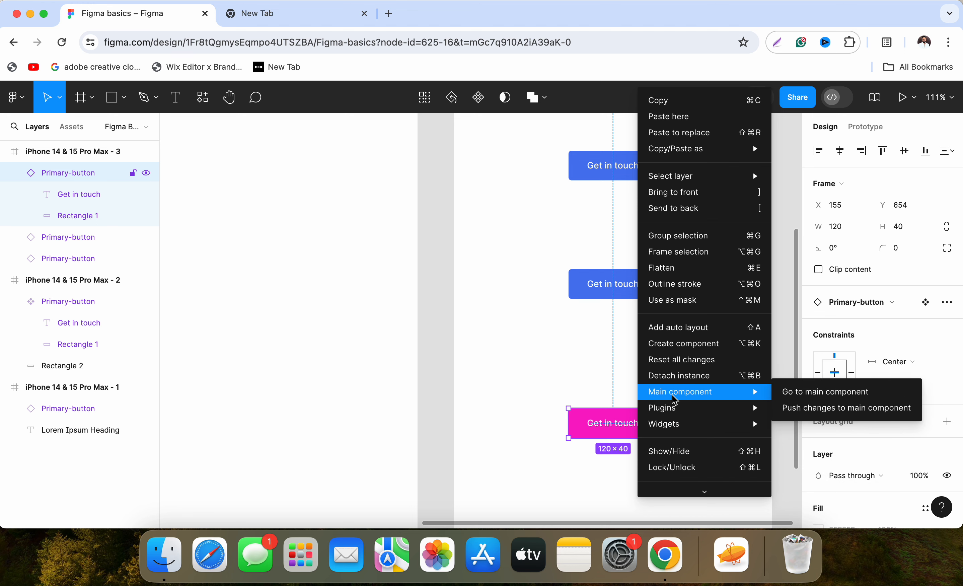
{"action": "left_click", "coordinate": [795, 395]}
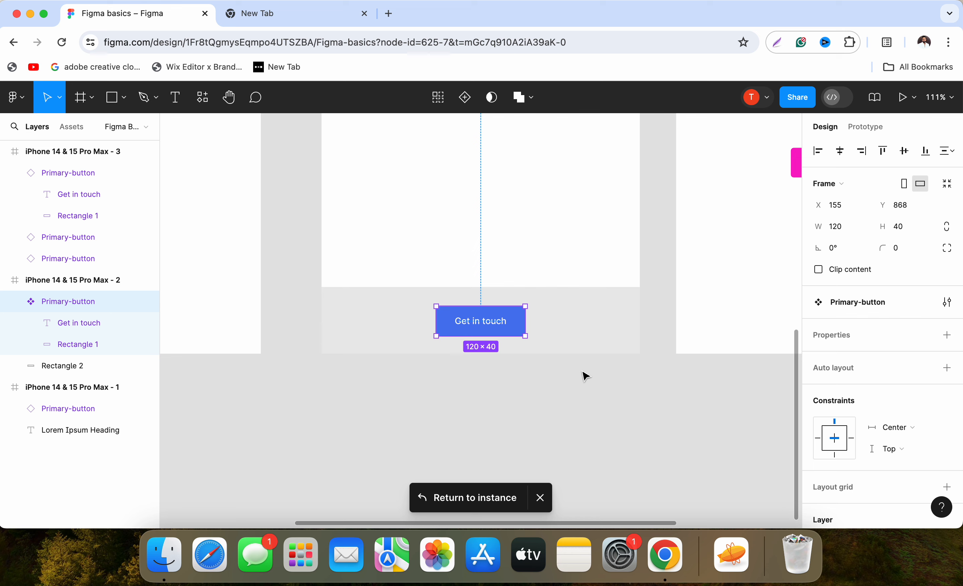
Change the fill of Rectangle 1 inside the main Primary-button component to orange and compare the buttons in all three frames.
{"action": "left_click", "coordinate": [583, 377]}
{"action": "scroll", "coordinate": [553, 356], "scroll_direction": "right", "scroll_amount": 1}
{"action": "left_click", "coordinate": [468, 315]}
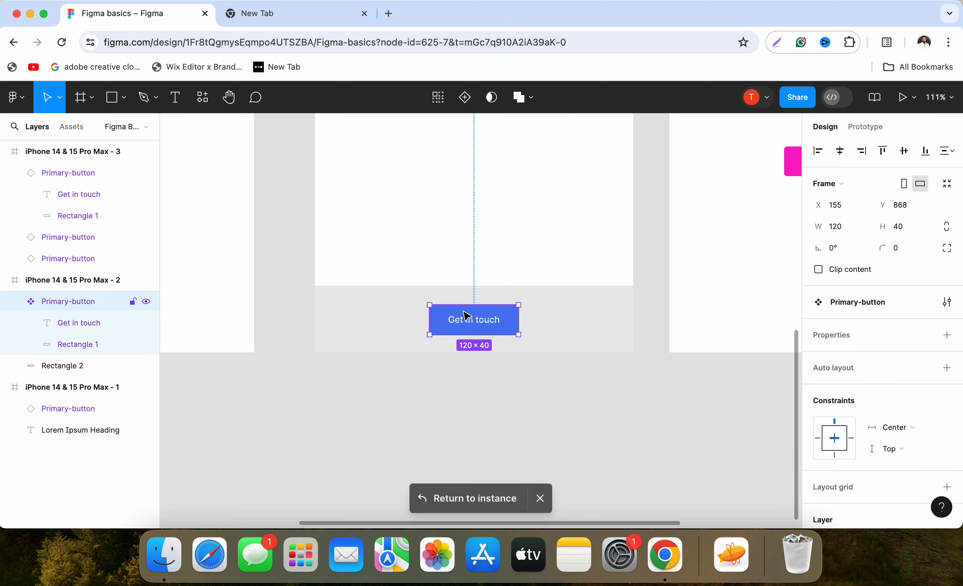
{"action": "left_click", "coordinate": [97, 345]}
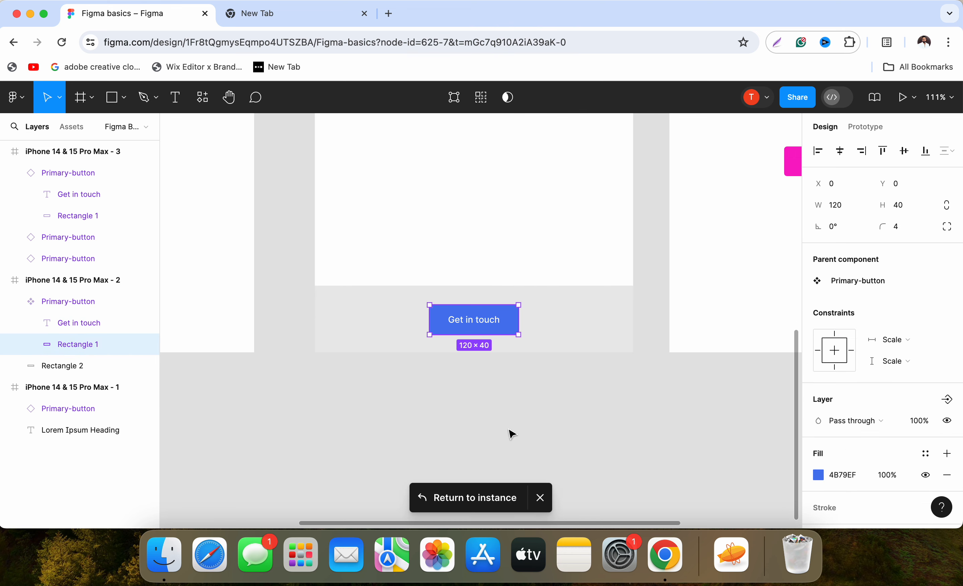
{"action": "scroll", "coordinate": [863, 458], "scroll_direction": "down", "scroll_amount": 2}
{"action": "left_click", "coordinate": [820, 426]}
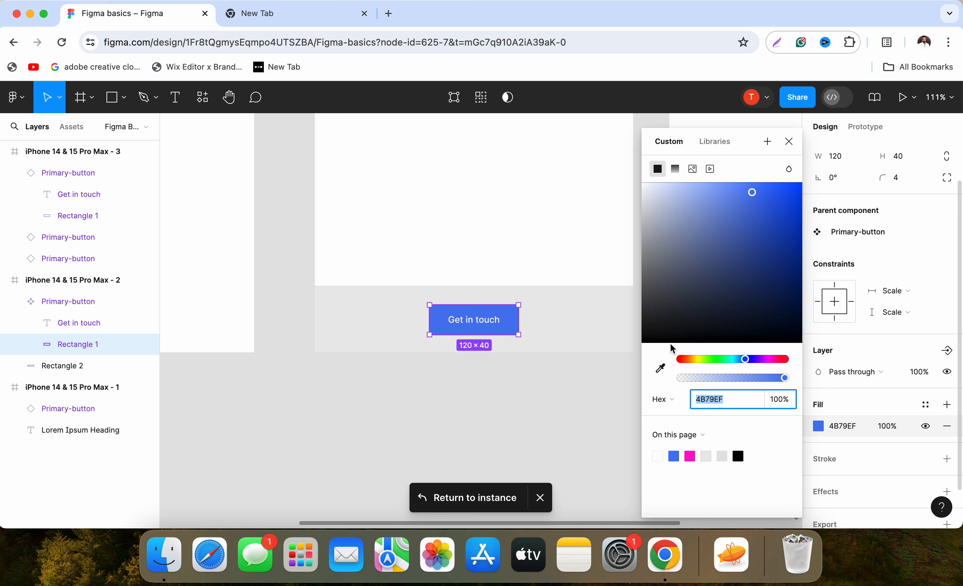
{"action": "left_click_drag", "start_coordinate": [706, 360], "coordinate": [684, 360]}
{"action": "left_click", "coordinate": [631, 382]}
{"action": "scroll", "coordinate": [607, 371], "scroll_direction": "down", "scroll_amount": 5}
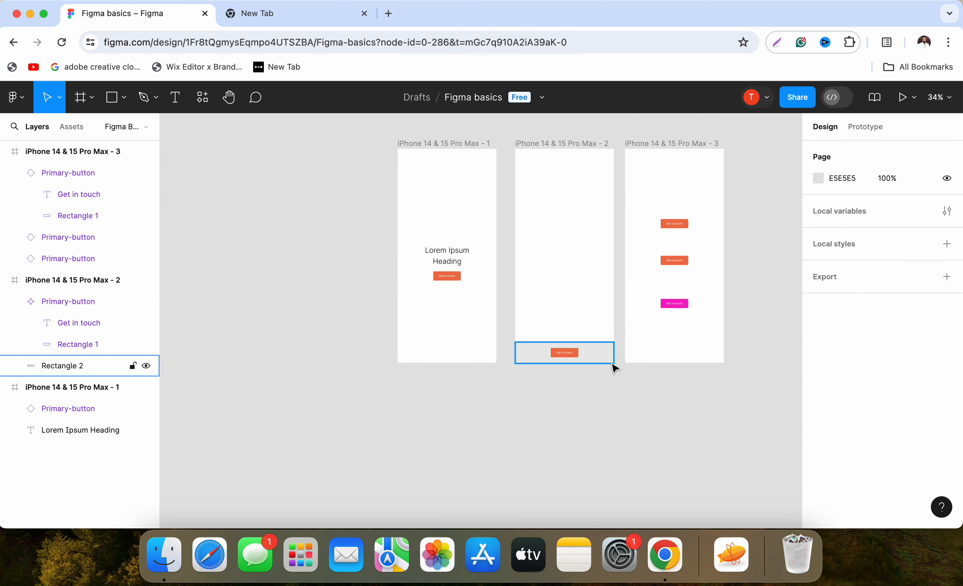
Push the magenta fill override of the third frame's lowest Primary-button instance to the main component and check the buttons in all three frames.
{"action": "scroll", "coordinate": [613, 366], "scroll_direction": "up", "scroll_amount": 10}
{"action": "scroll", "coordinate": [691, 362], "scroll_direction": "down", "scroll_amount": 3}
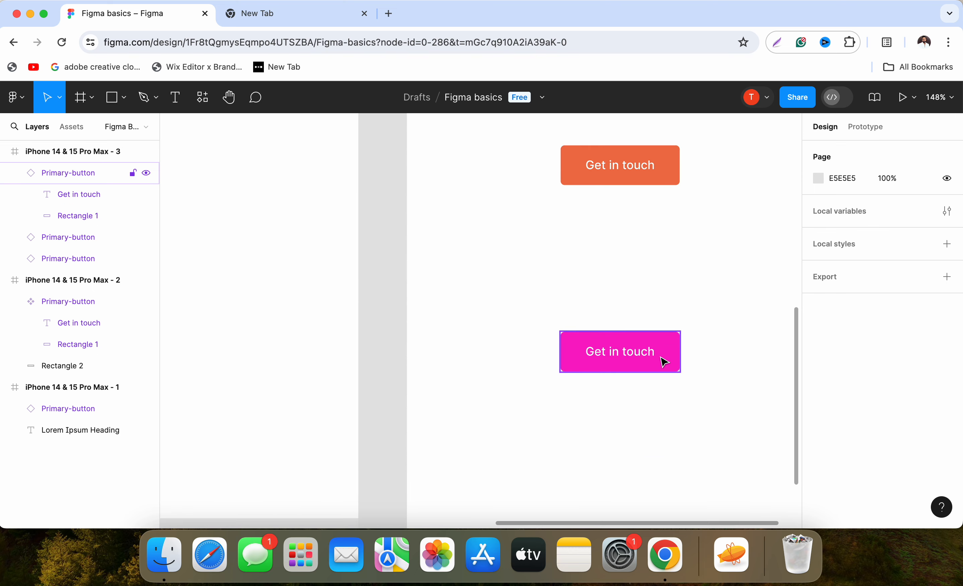
{"action": "left_click", "coordinate": [666, 361]}
{"action": "scroll", "coordinate": [672, 365], "scroll_direction": "down", "scroll_amount": 3}
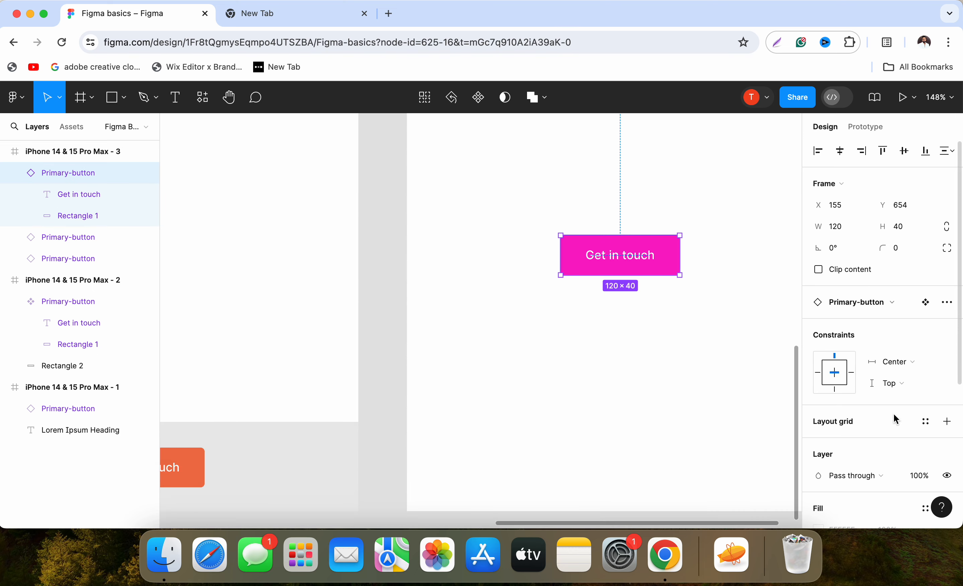
{"action": "scroll", "coordinate": [885, 395], "scroll_direction": "down", "scroll_amount": 6}
{"action": "right_click", "coordinate": [616, 253]}
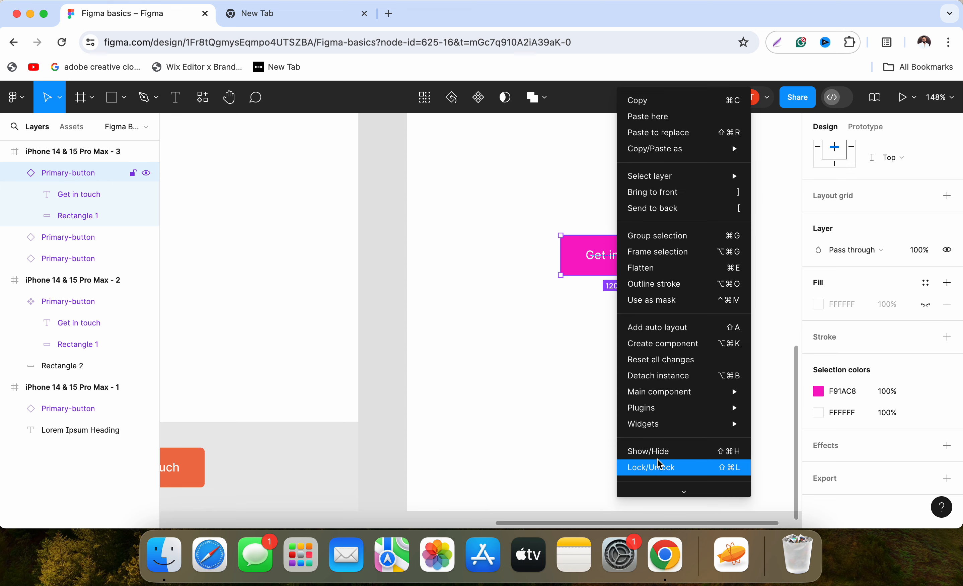
{"action": "mouse_move", "coordinate": [663, 397]}
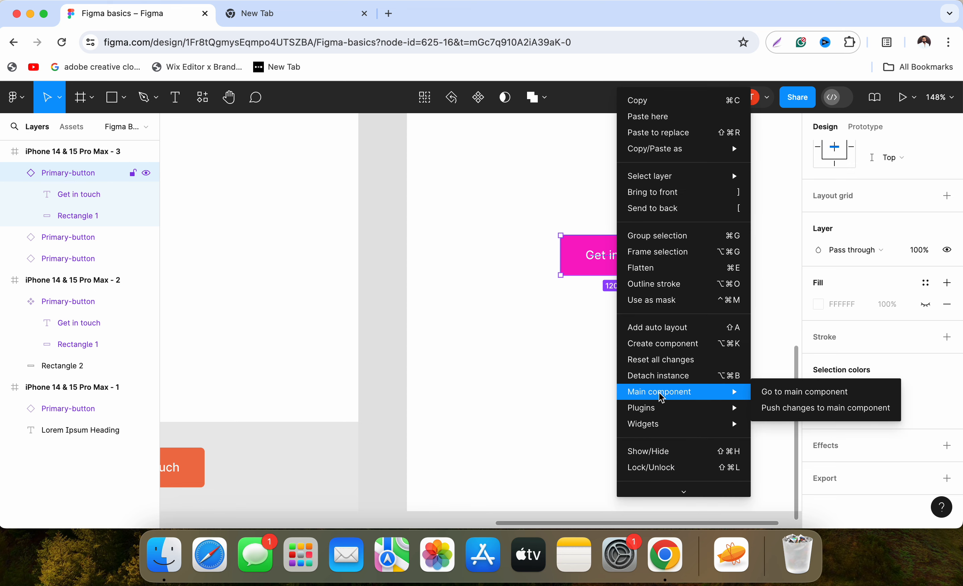
{"action": "left_click", "coordinate": [773, 411]}
{"action": "scroll", "coordinate": [548, 351], "scroll_direction": "down", "scroll_amount": 10}
{"action": "left_click", "coordinate": [499, 297]}
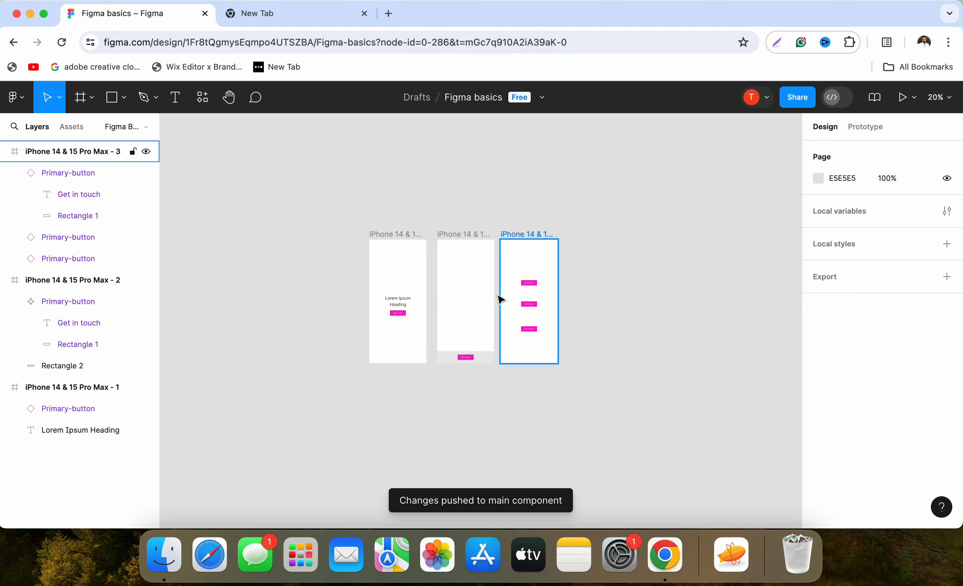
{"action": "scroll", "coordinate": [500, 300], "scroll_direction": "up", "scroll_amount": 8}
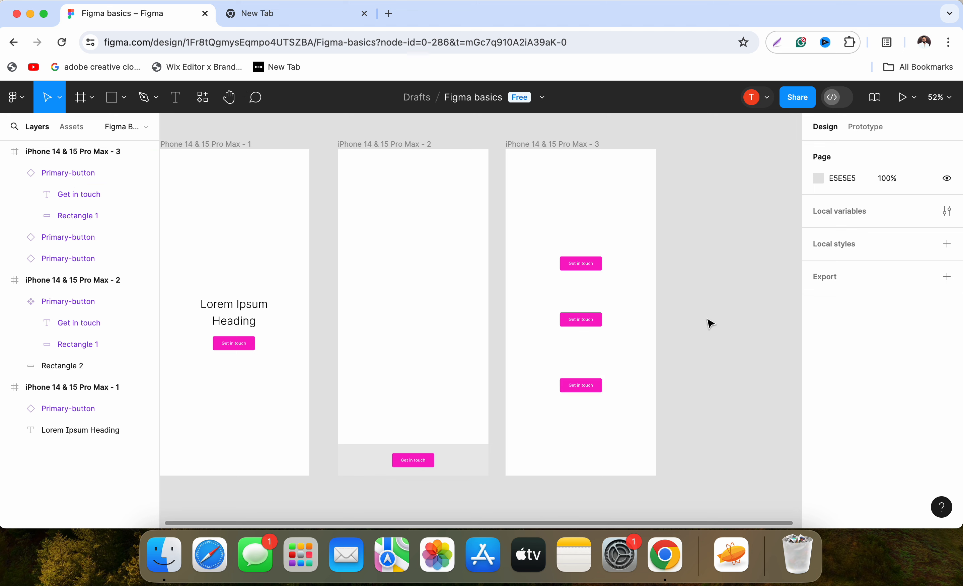
{"action": "key", "text": "super+shift+5"}
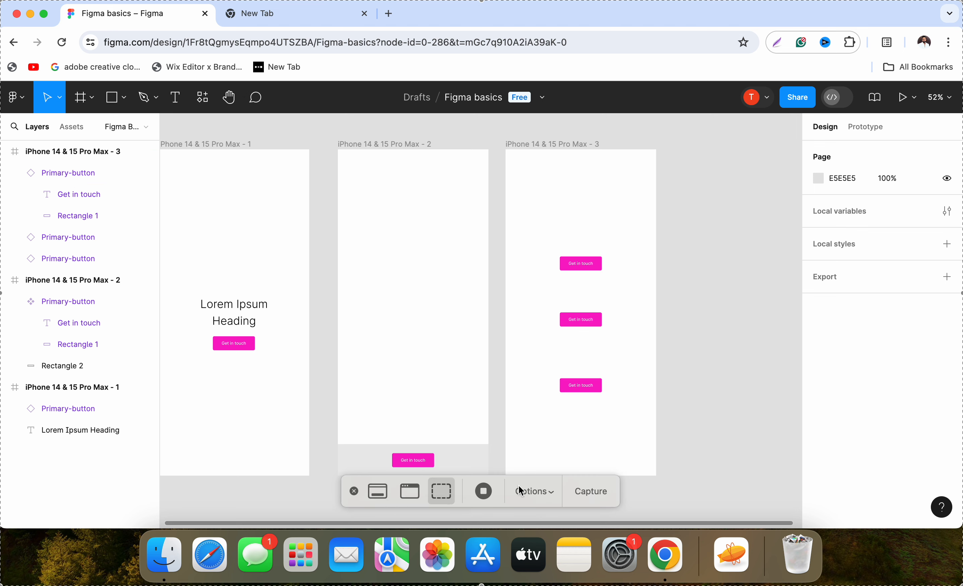